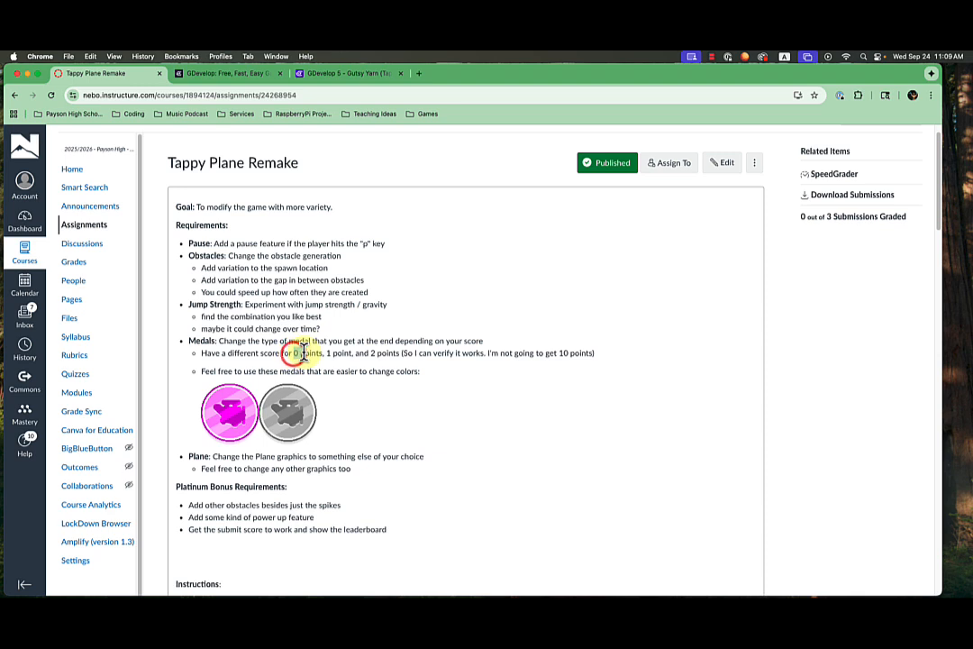
# Highlight the 0, 1 and 2 point medal requirement in the Tappy Plane Remake assignment, and switch to the GDevelop project
pyautogui.moveTo(302, 353); pyautogui.dragTo(338, 353)
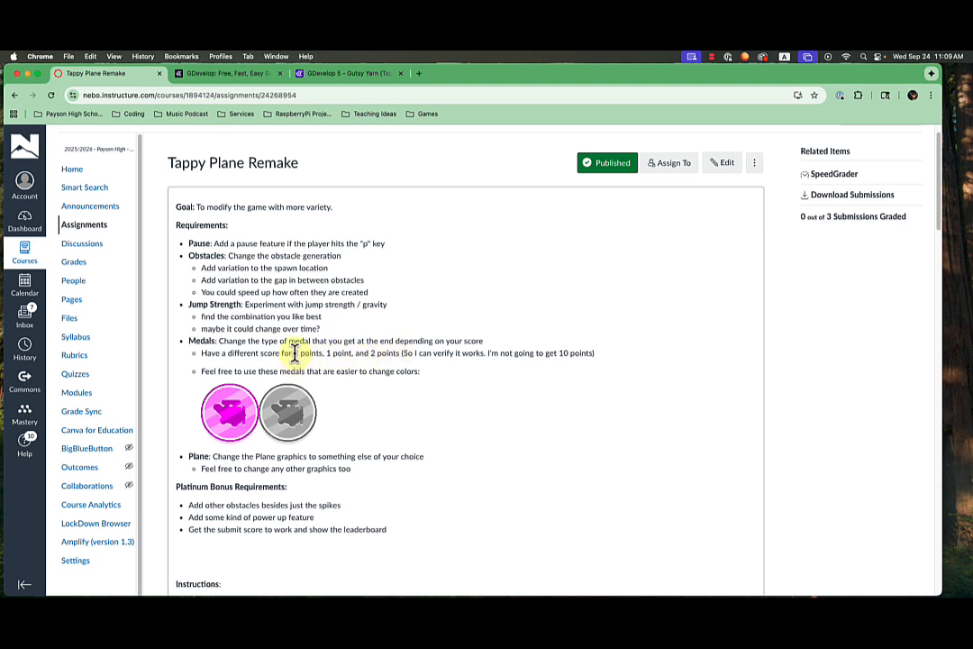
pyautogui.moveTo(294, 354); pyautogui.dragTo(387, 354)
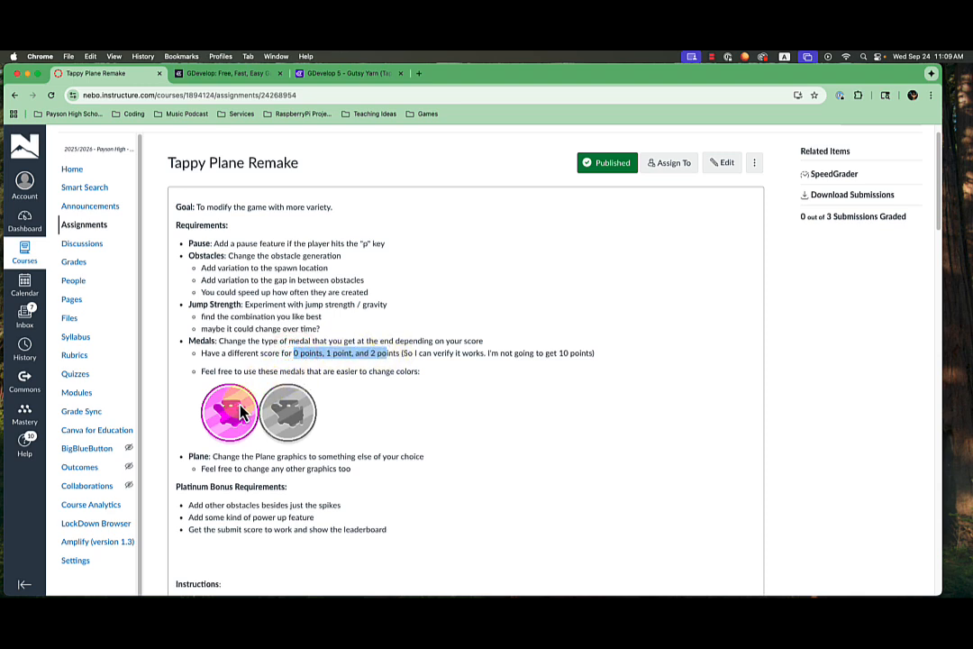
pyautogui.click(348, 74)
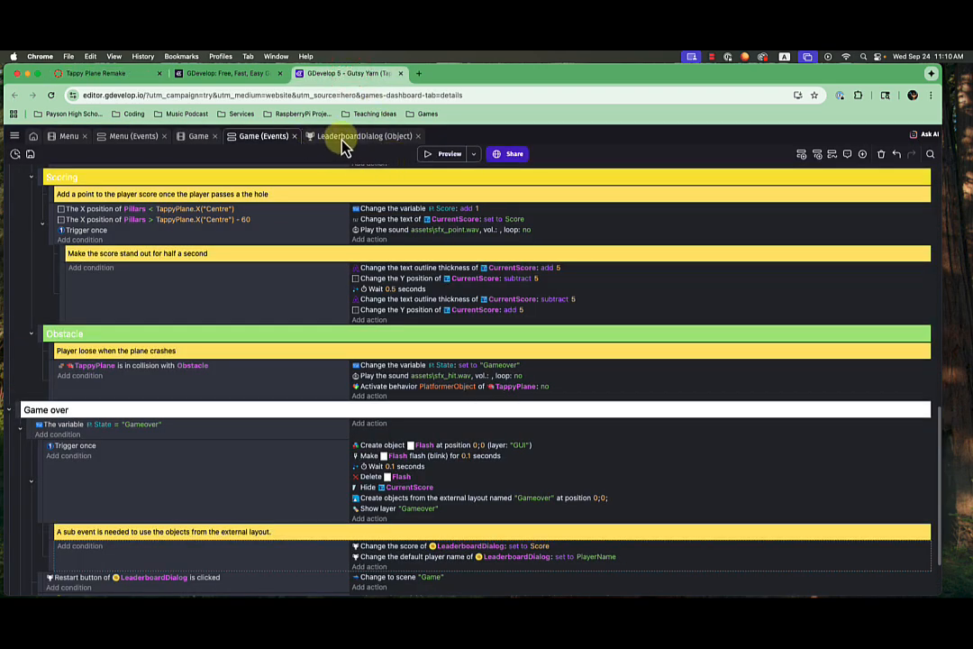
# Inspect the LeaderboardDialog object from the Game scene's Leaderboard folder and select its Medal child in the dialog layout
pyautogui.click(198, 140)
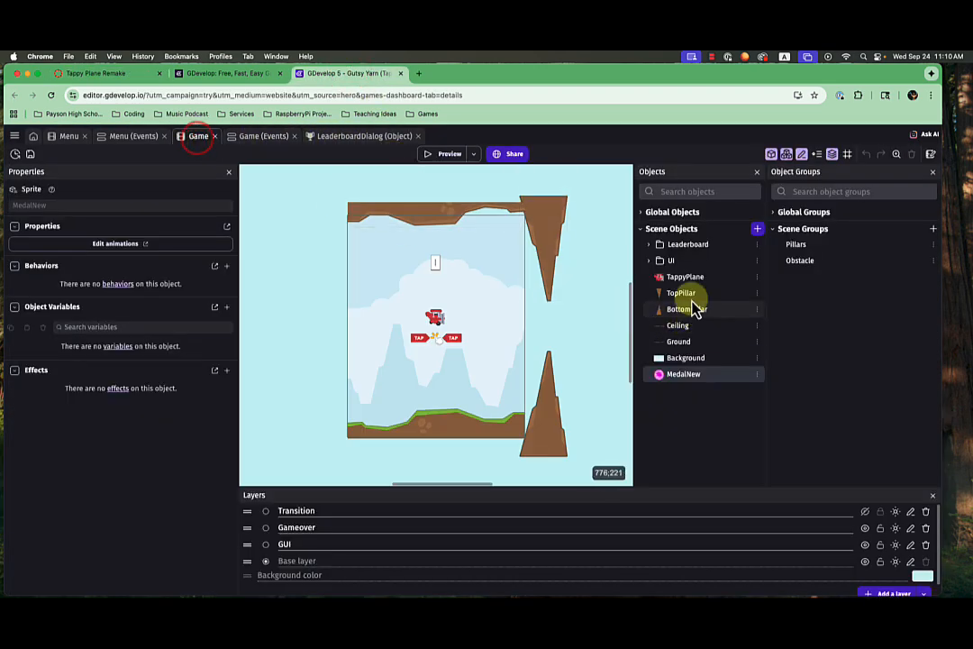
pyautogui.click(650, 246)
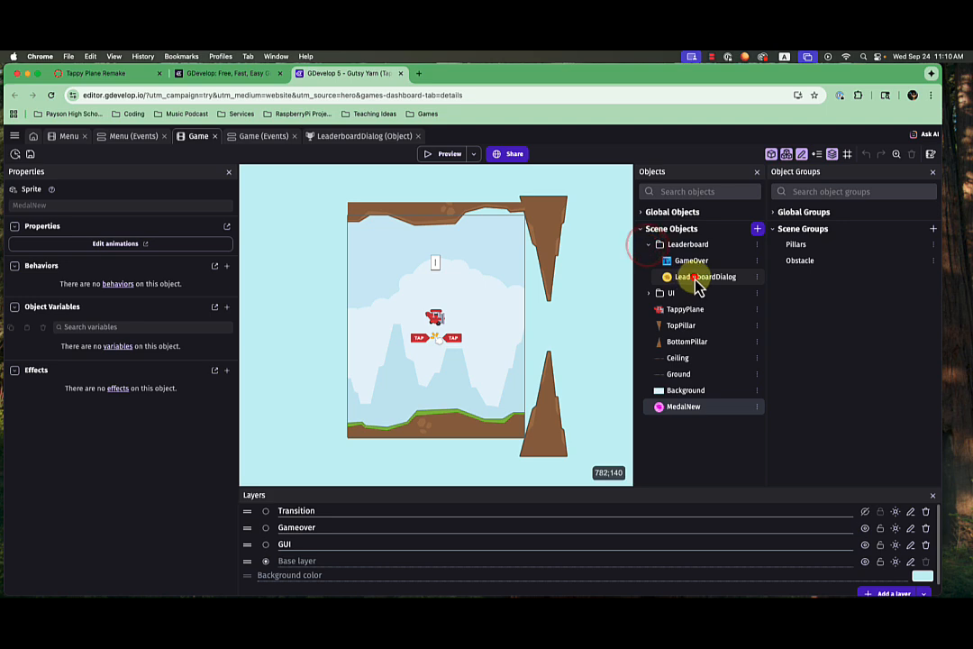
pyautogui.click(702, 279)
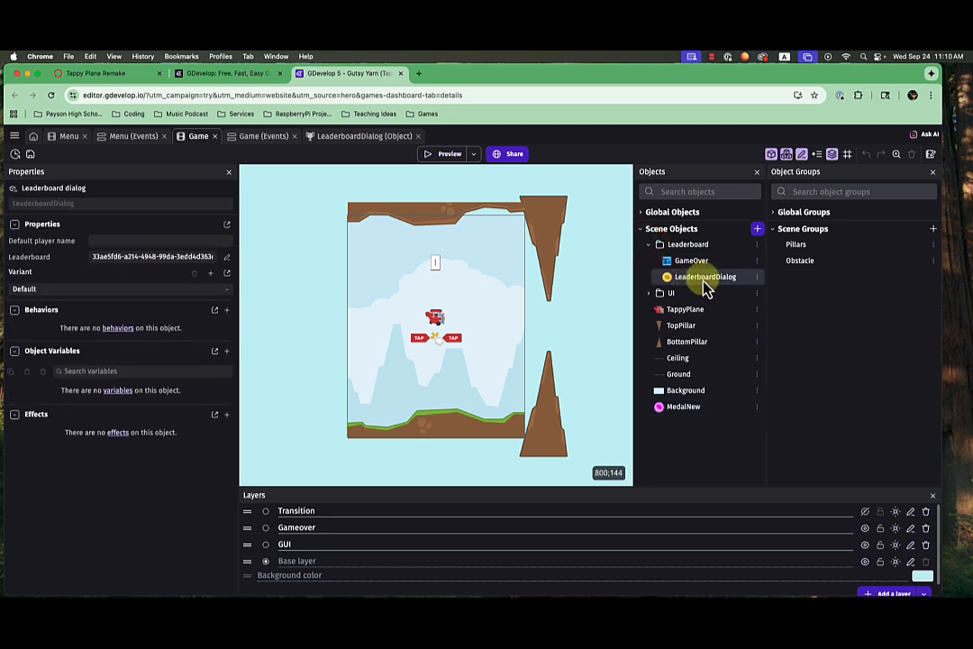
pyautogui.click(369, 136)
pyautogui.click(413, 310)
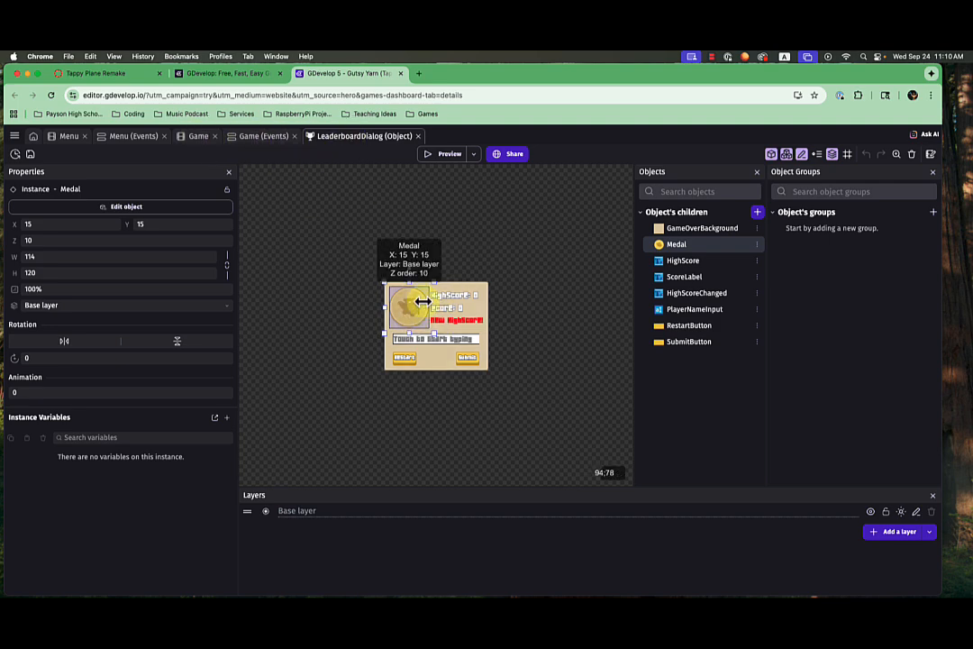
# Return to the Game scene and review the animations of the MedalNew sprite, leaving them as they are
pyautogui.click(268, 142)
pyautogui.click(195, 137)
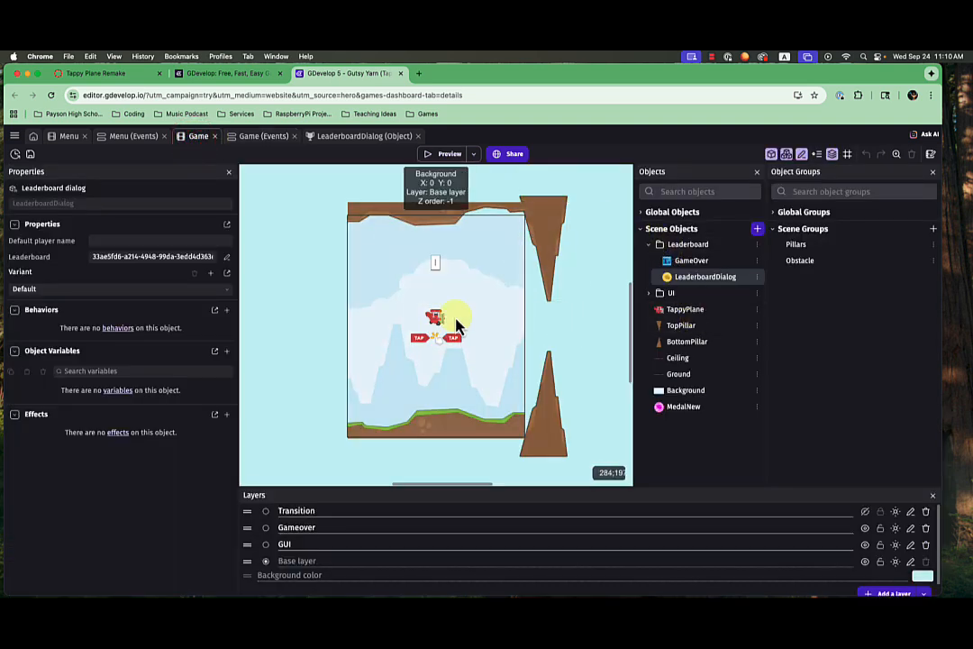
pyautogui.click(689, 411)
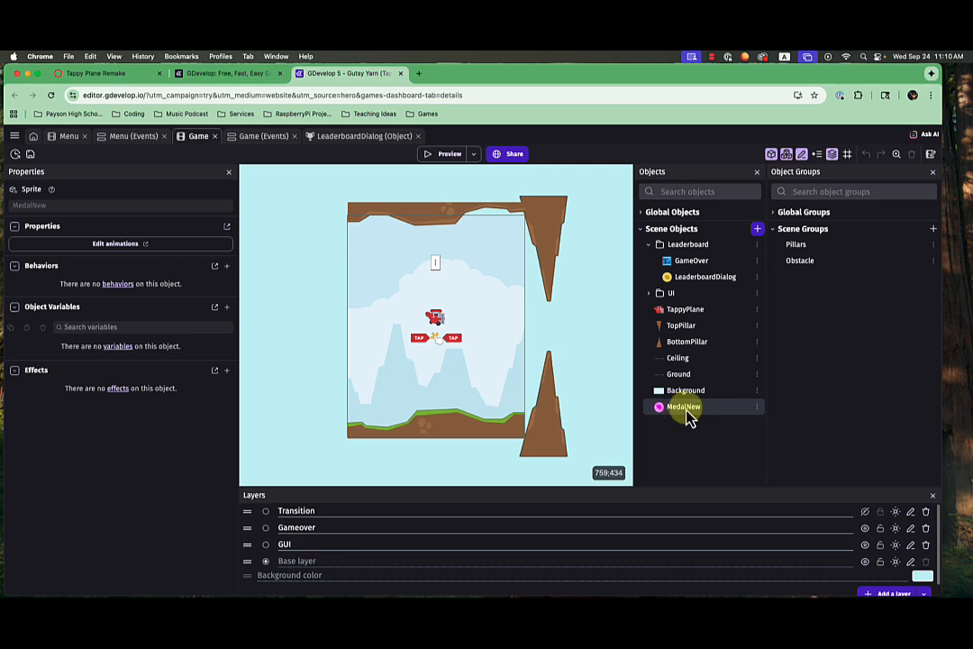
pyautogui.doubleClick(687, 410)
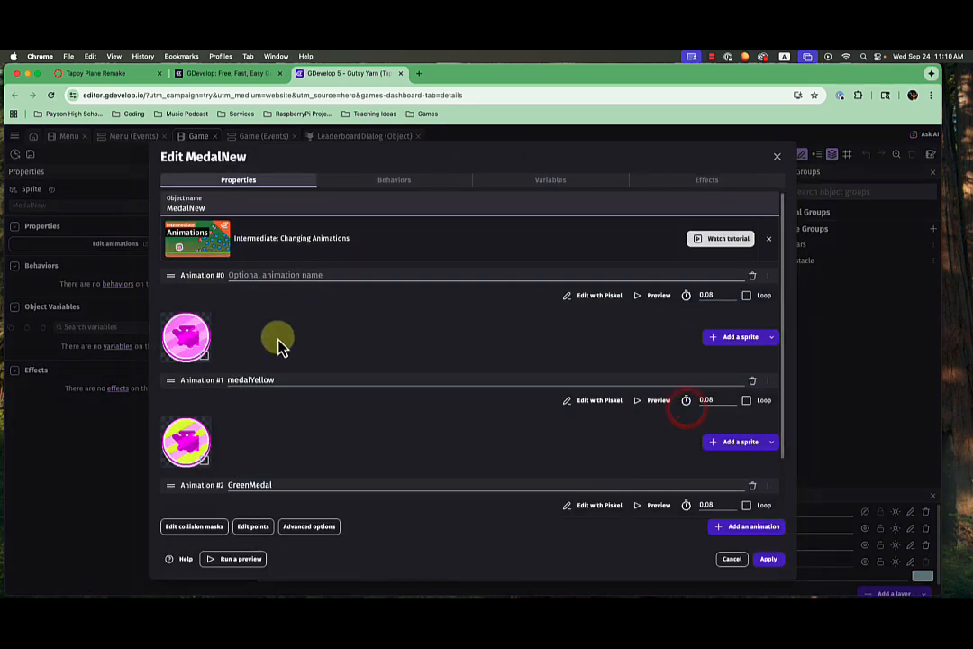
pyautogui.scroll(-2, 277, 347)
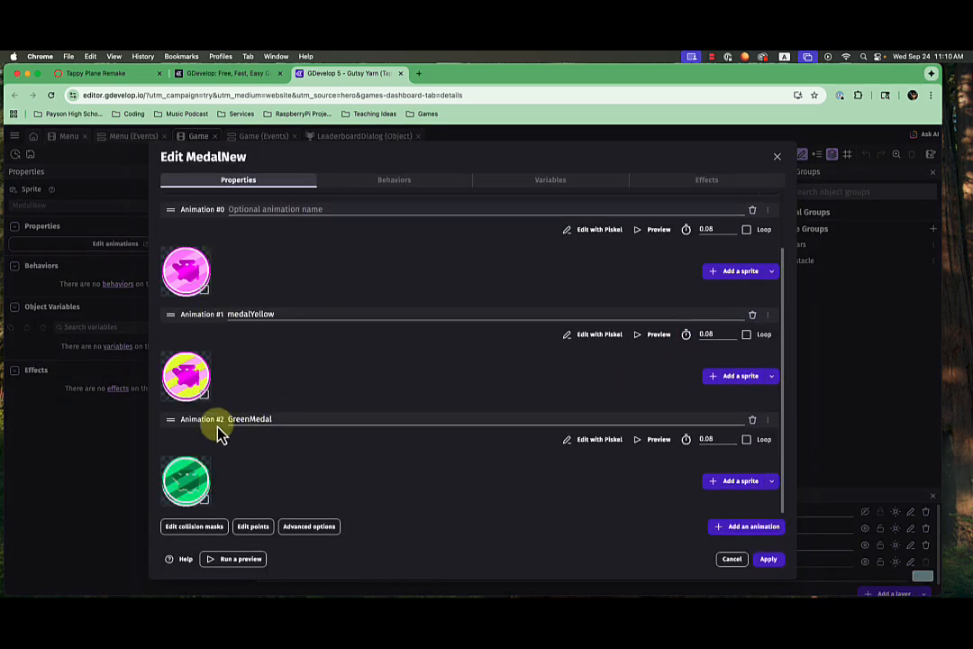
pyautogui.scroll(2, 246, 337)
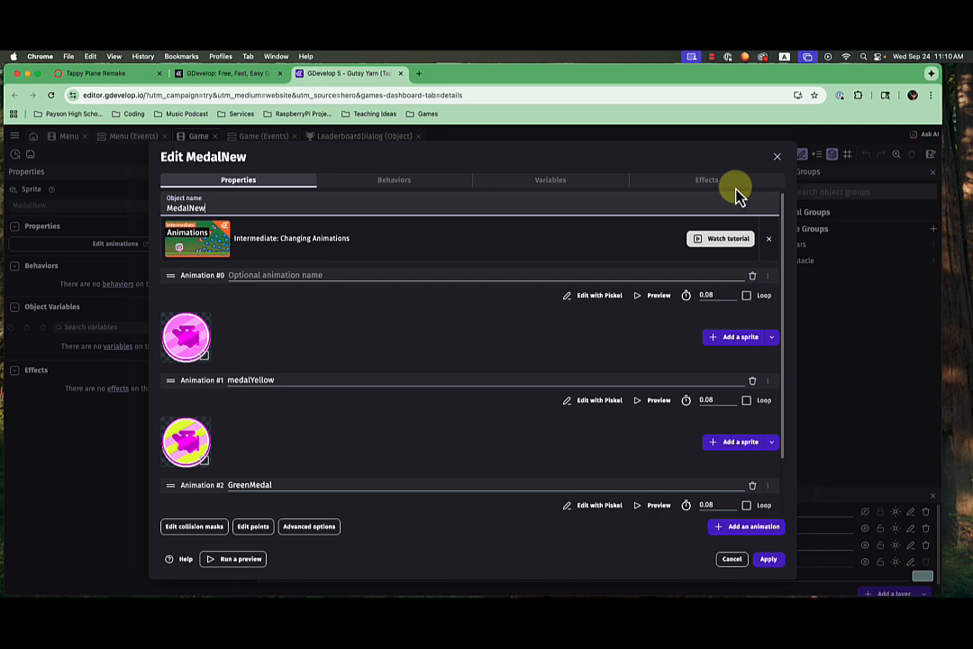
pyautogui.click(779, 159)
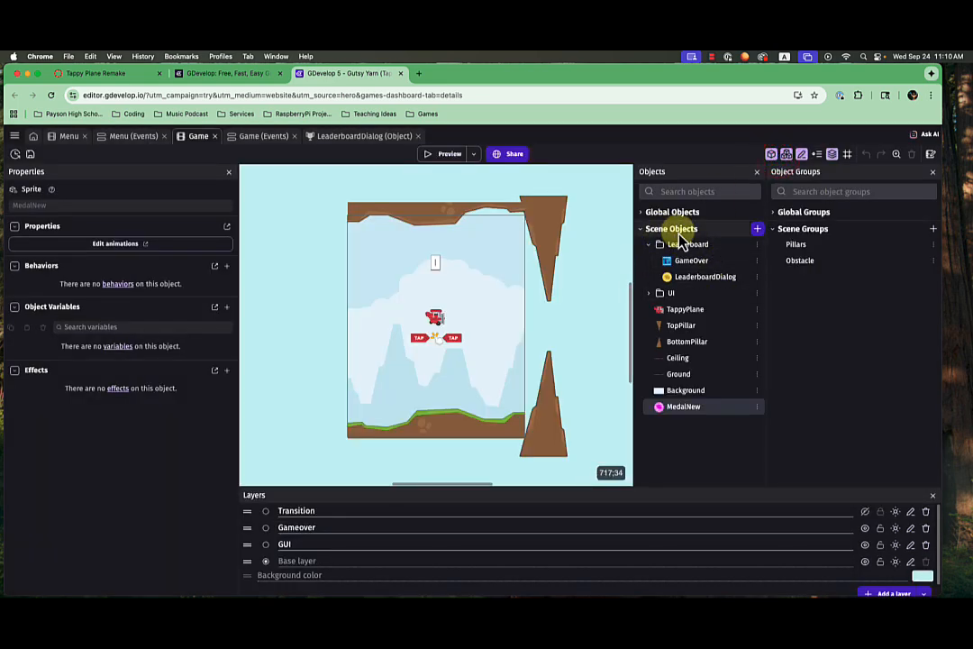
# Create a new Sprite object from scratch in the Game scene and name it Medal2
pyautogui.click(759, 231)
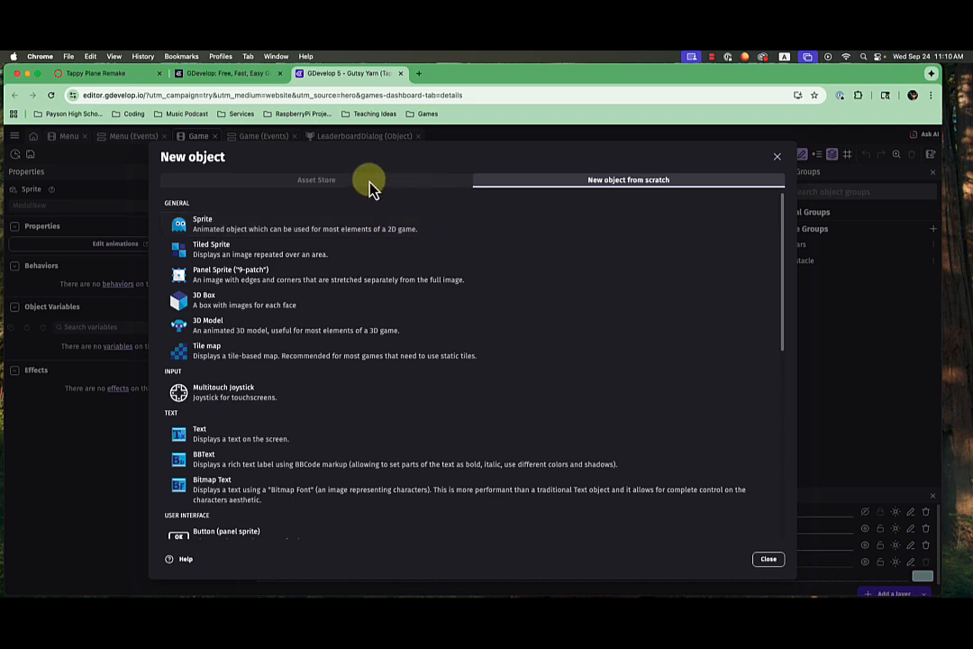
pyautogui.click(307, 183)
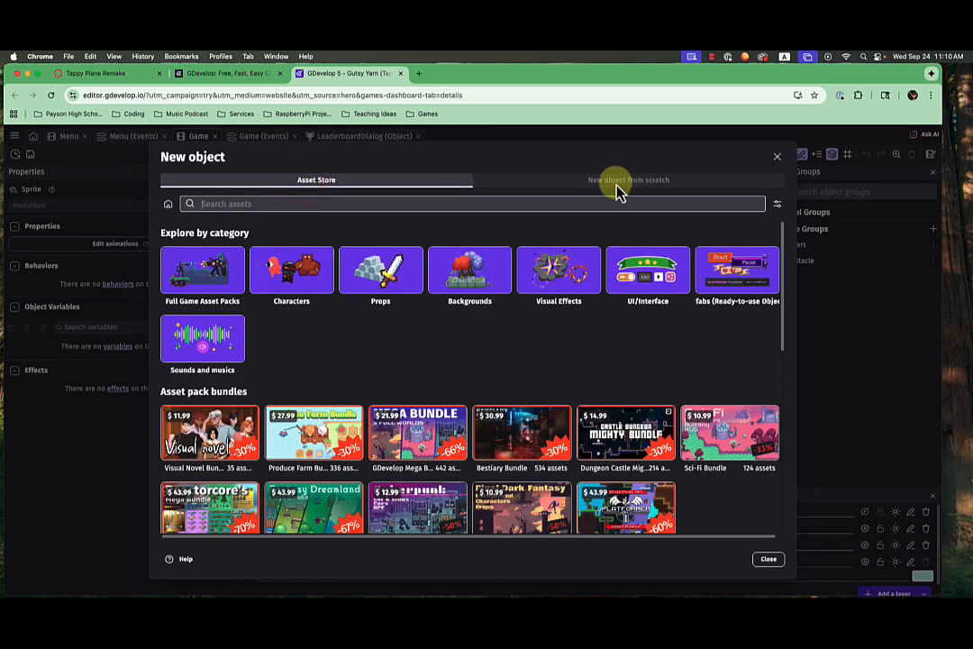
pyautogui.click(641, 192)
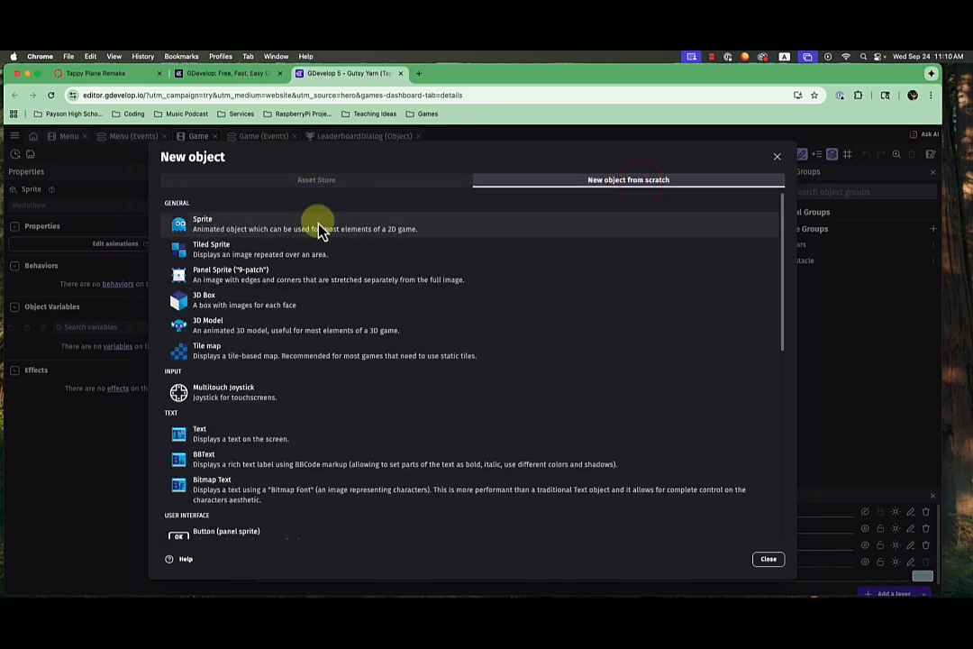
pyautogui.click(208, 232)
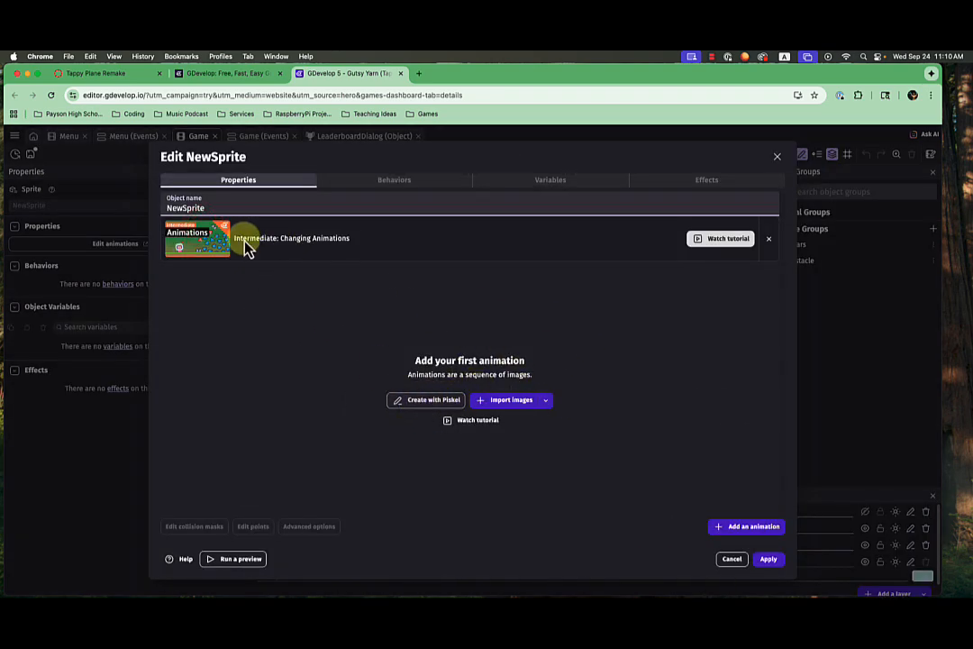
pyautogui.doubleClick(182, 209)
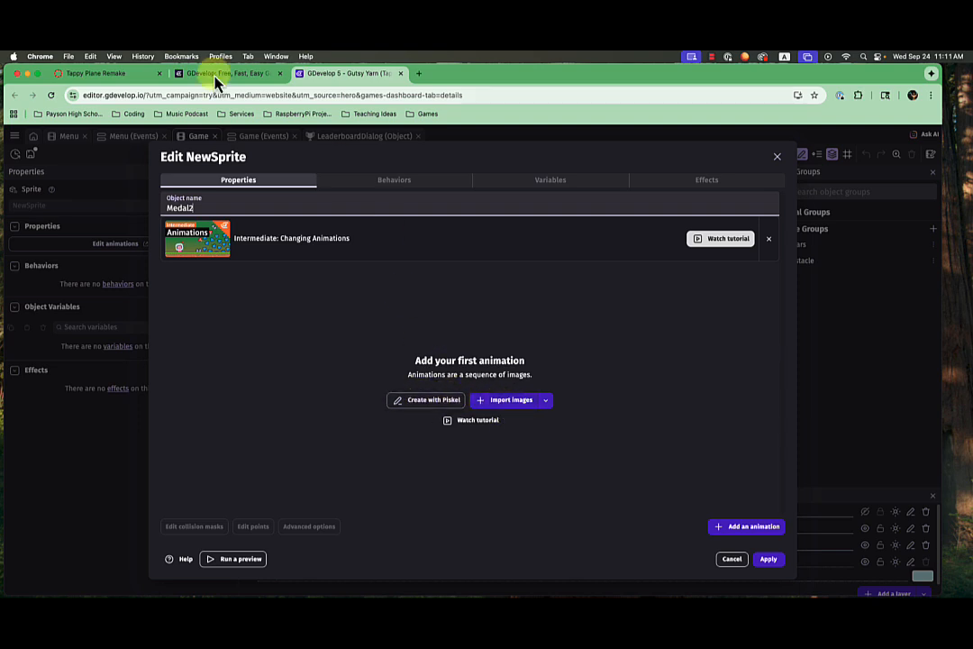
# Switch to the assignment page and save the grey medal image as medalSilver3 in Downloads
pyautogui.click(121, 76)
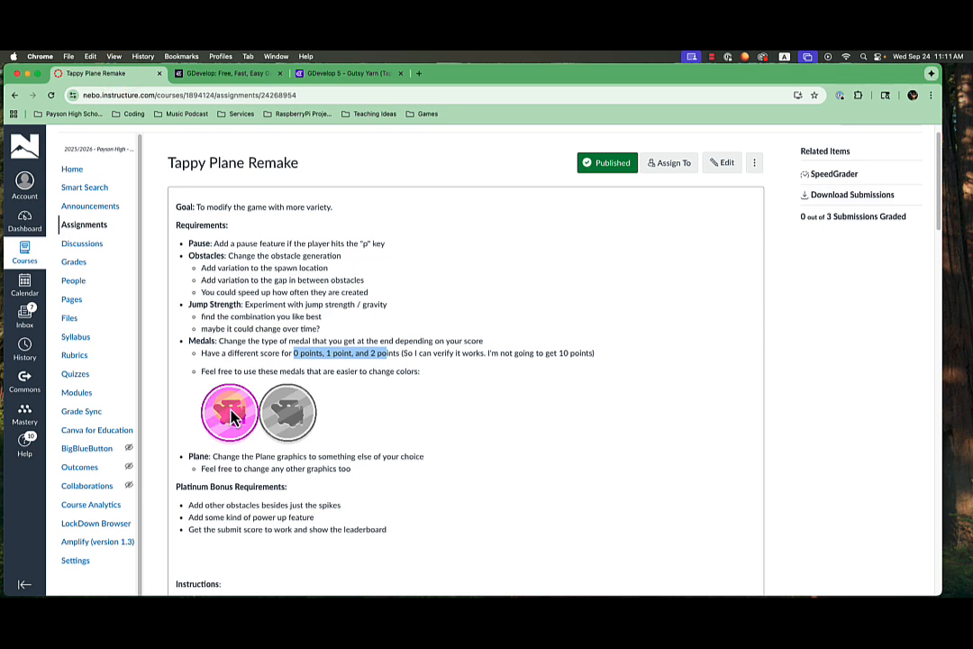
pyautogui.rightClick(290, 402)
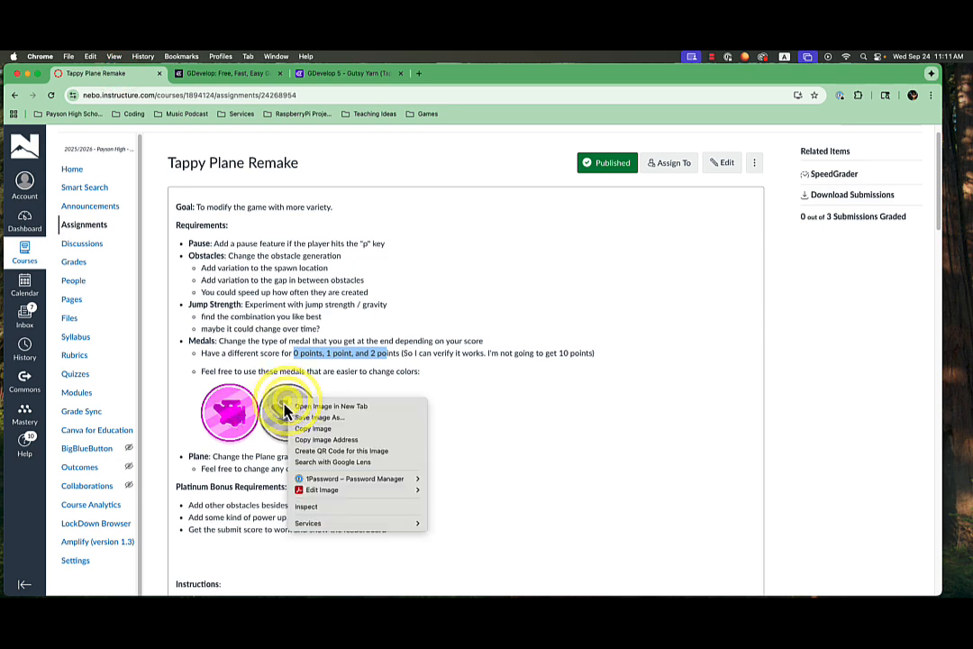
pyautogui.click(328, 427)
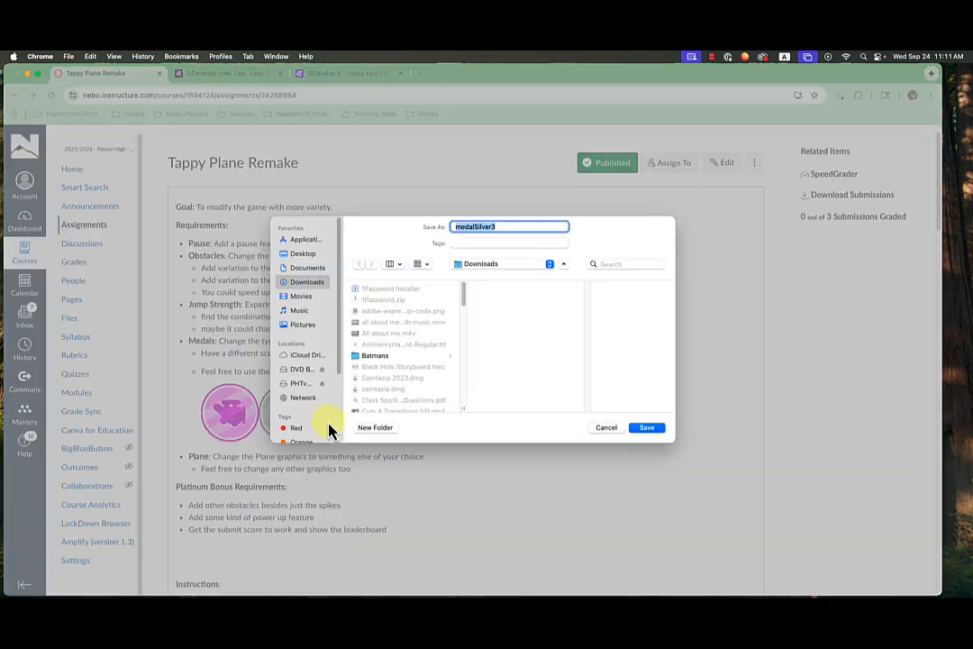
pyautogui.click(648, 429)
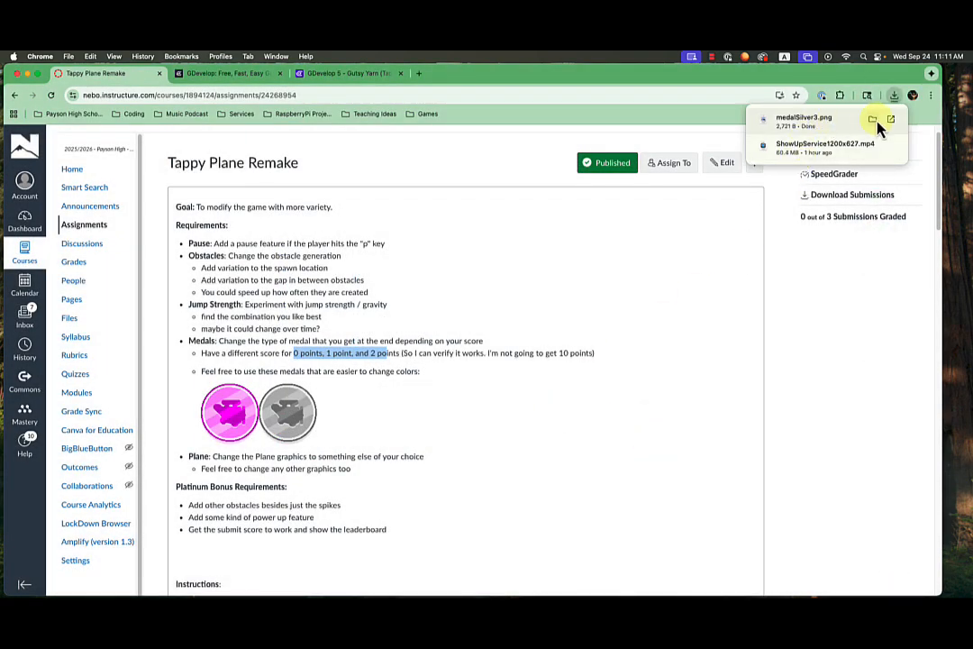
# Switch back to GDevelop and import medalSilver3.png from Downloads as Medal2's first animation
pyautogui.click(357, 73)
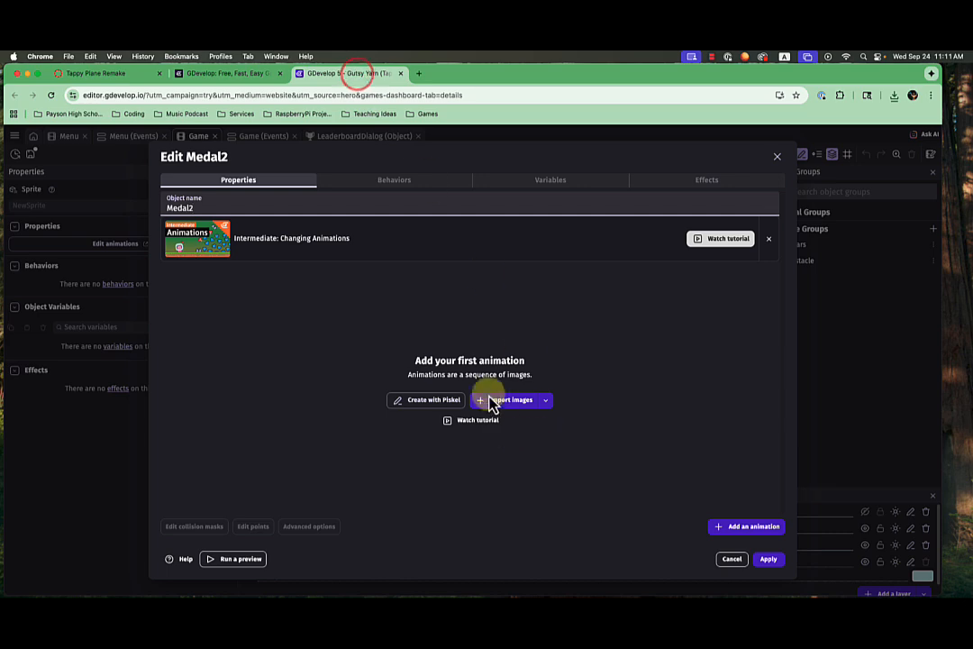
pyautogui.click(519, 407)
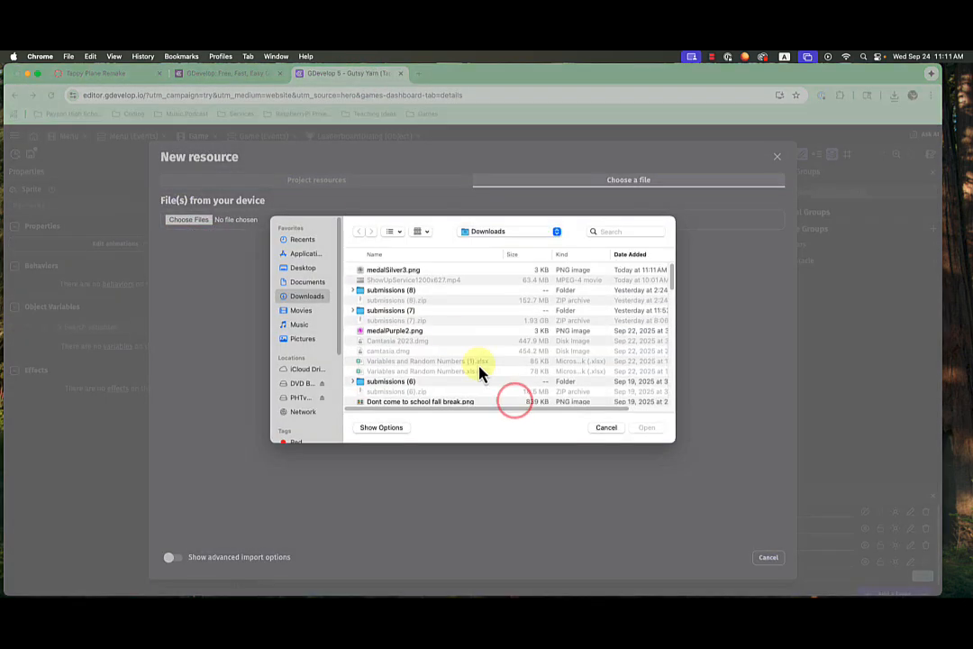
pyautogui.click(390, 268)
pyautogui.click(645, 429)
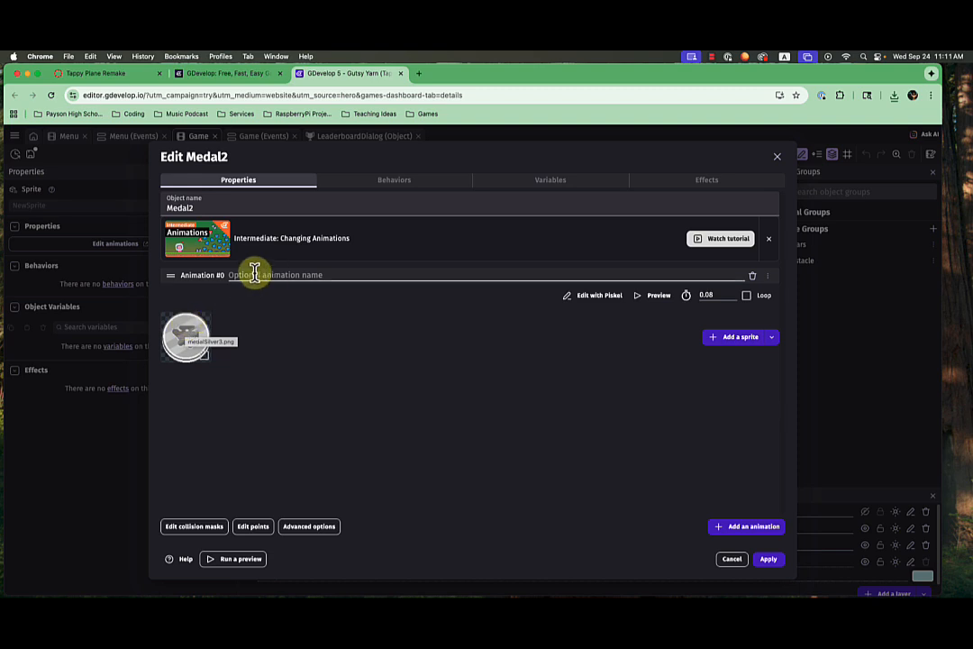
# Add two more animations to Medal2 and name Animation #0 Silver
pyautogui.click(753, 528)
pyautogui.click(752, 528)
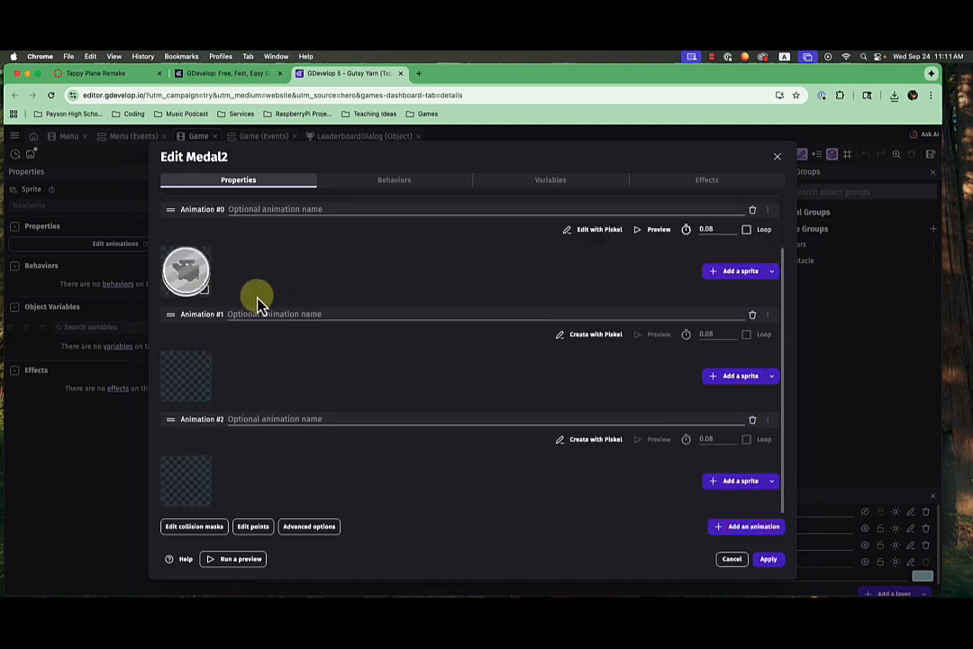
pyautogui.scroll(2, 248, 289)
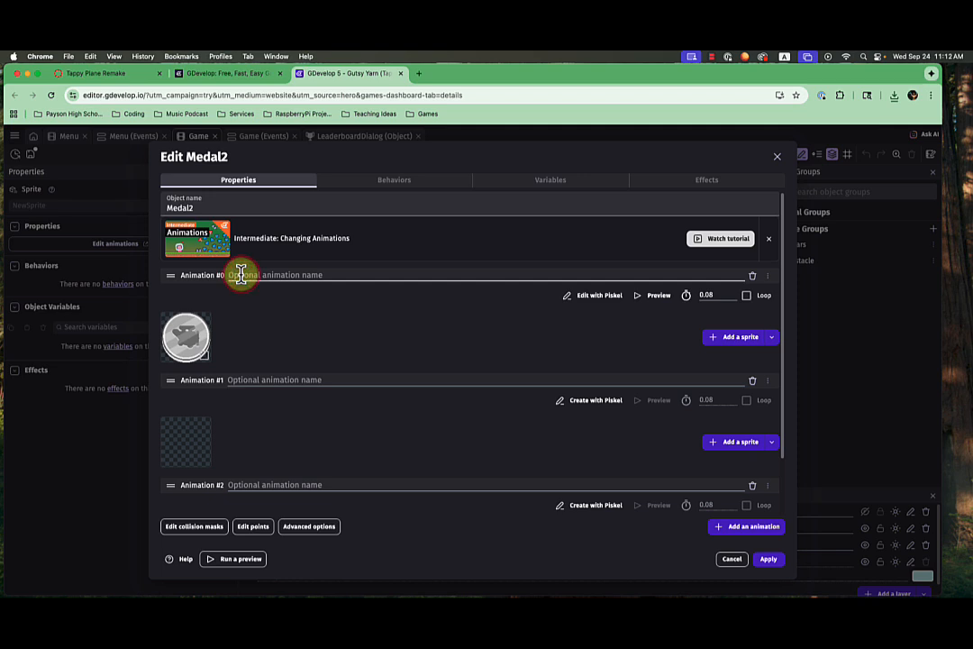
pyautogui.click(282, 381)
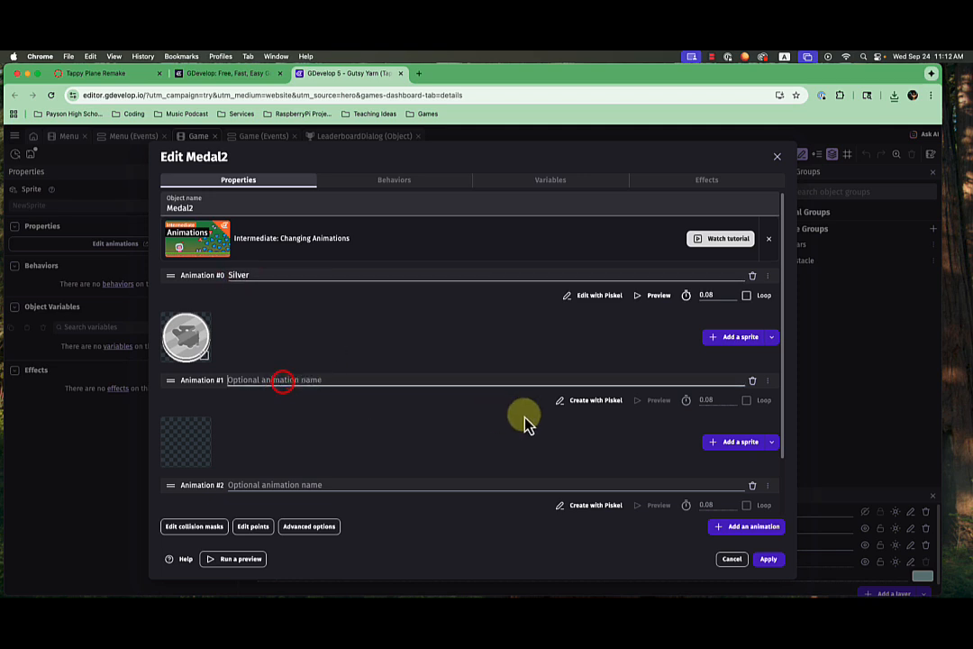
# Import medalSilver3.png from the device as the sprite of Animation #1
pyautogui.click(772, 443)
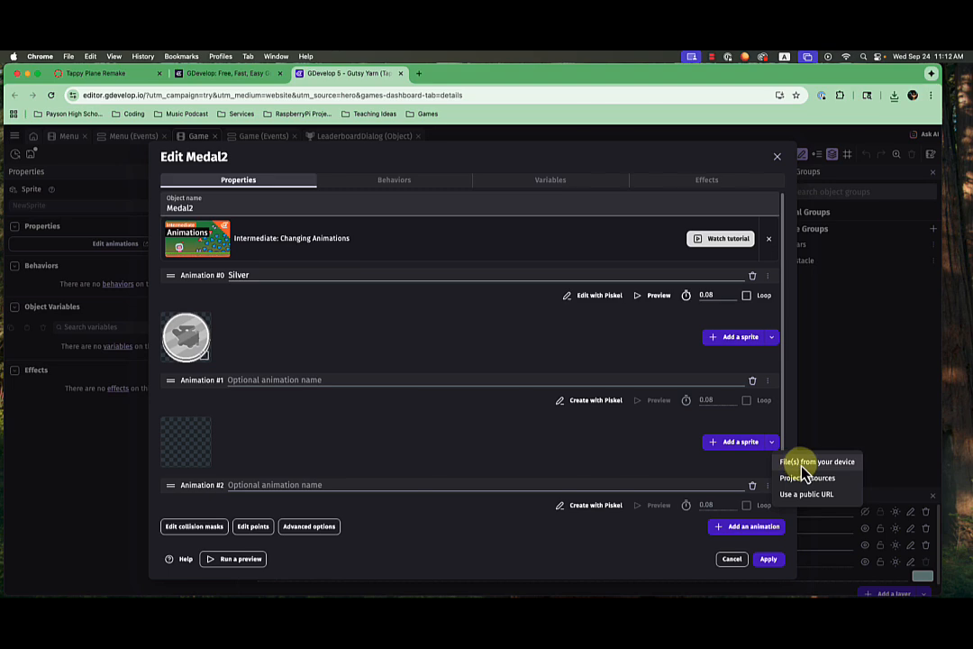
pyautogui.click(805, 463)
pyautogui.click(384, 272)
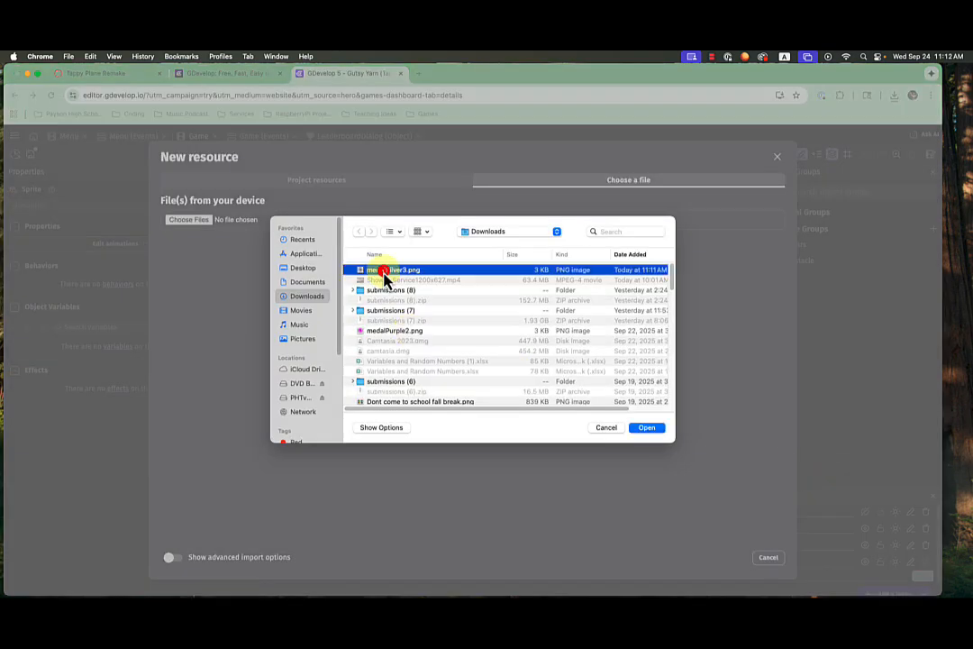
pyautogui.doubleClick(384, 272)
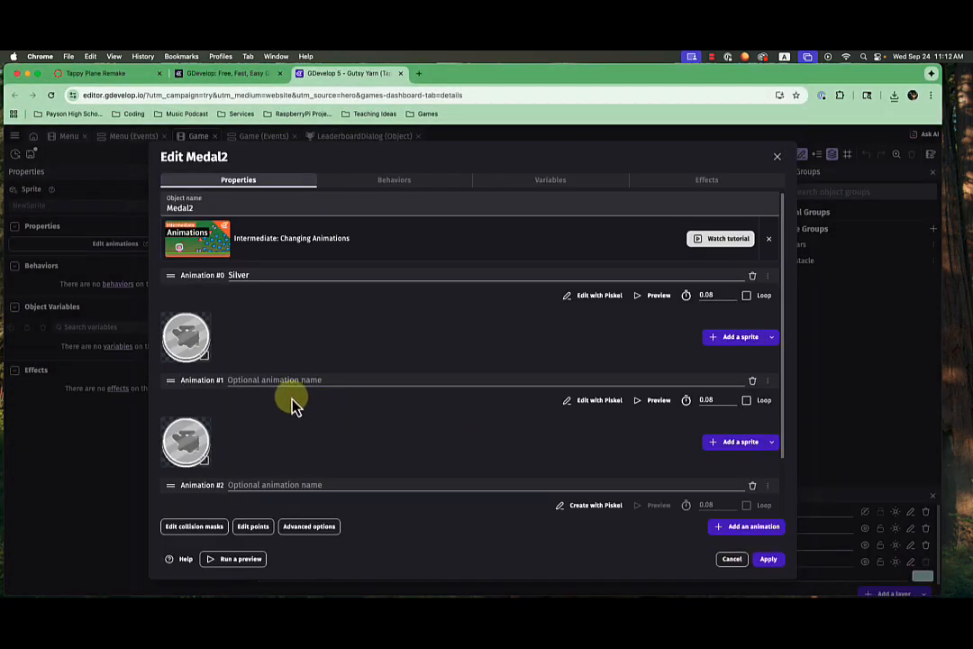
# Import medalSilver3.png as the sprite of Animation #2 and clear the name of Animation #0
pyautogui.scroll(-2, 298, 410)
pyautogui.click(741, 480)
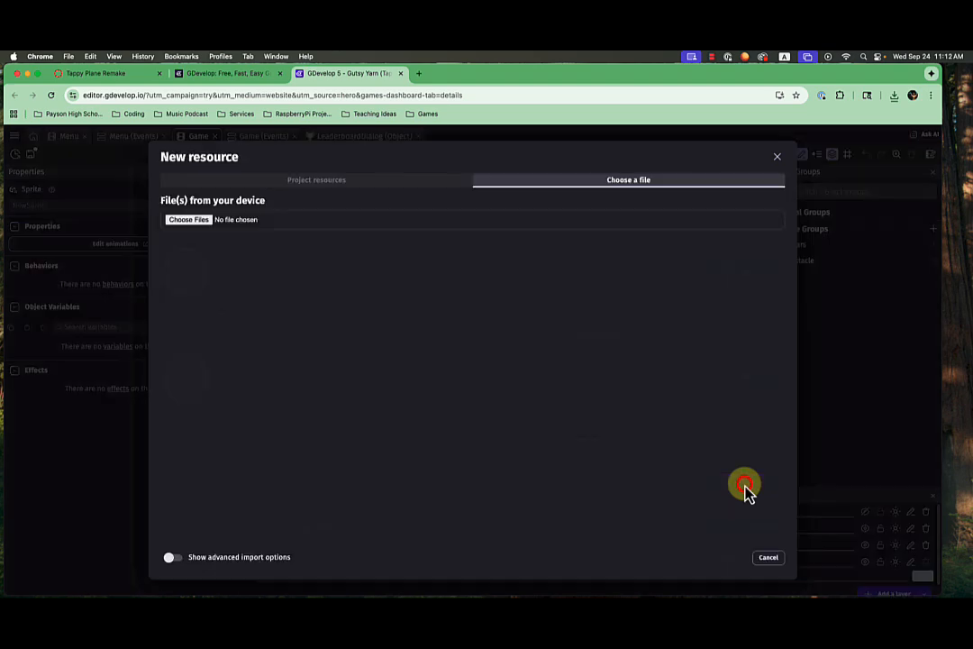
pyautogui.doubleClick(392, 270)
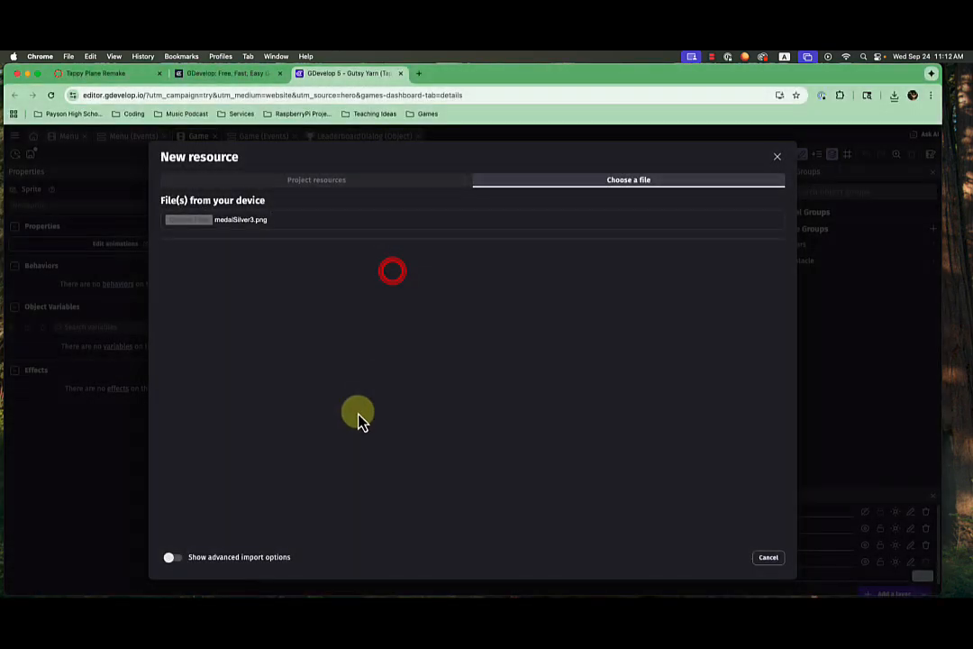
pyautogui.scroll(3, 220, 392)
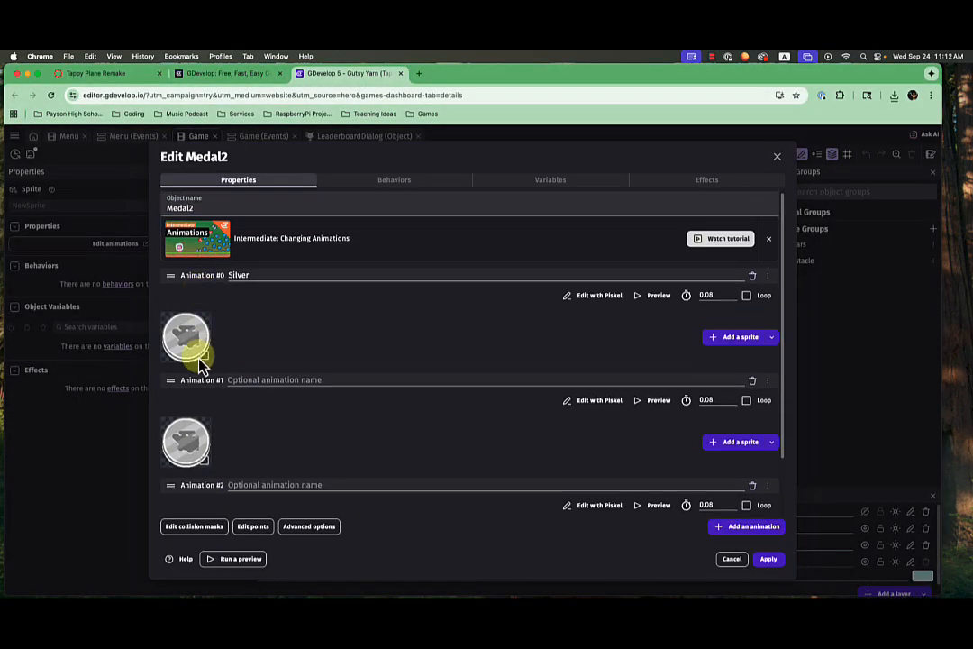
pyautogui.scroll(-3, 205, 378)
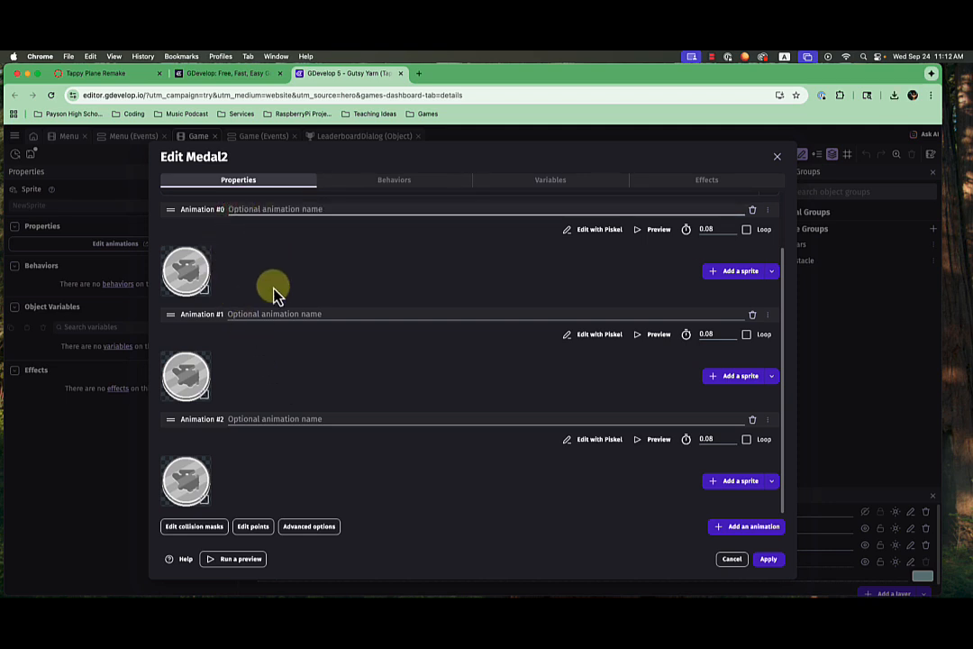
# Name Medal2's Animation #1 Silver, Animation #2 Gold and Animation #0 Bronze
pyautogui.click(256, 313)
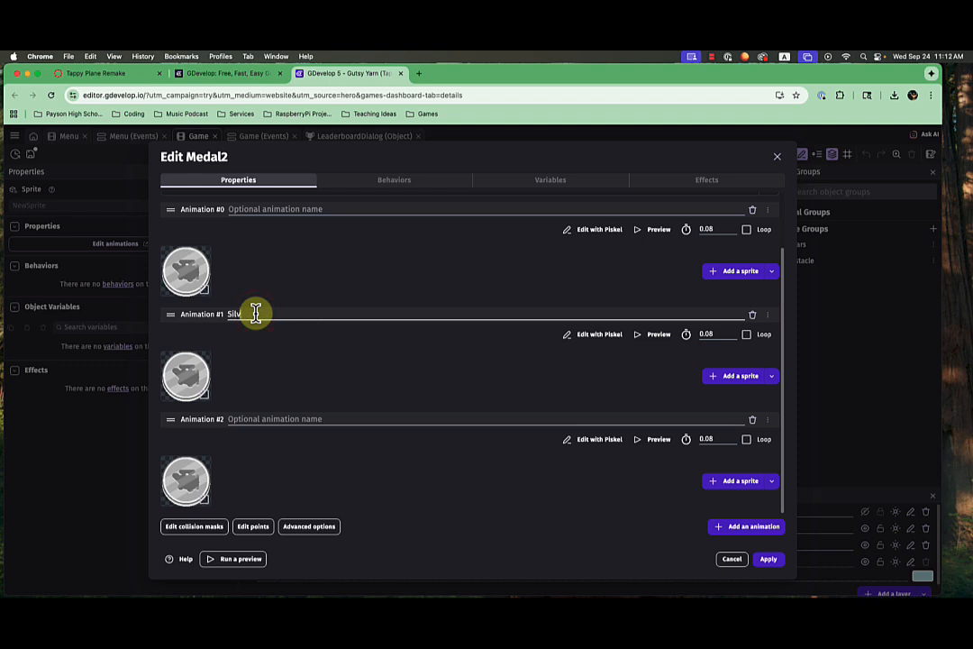
pyautogui.click(297, 420)
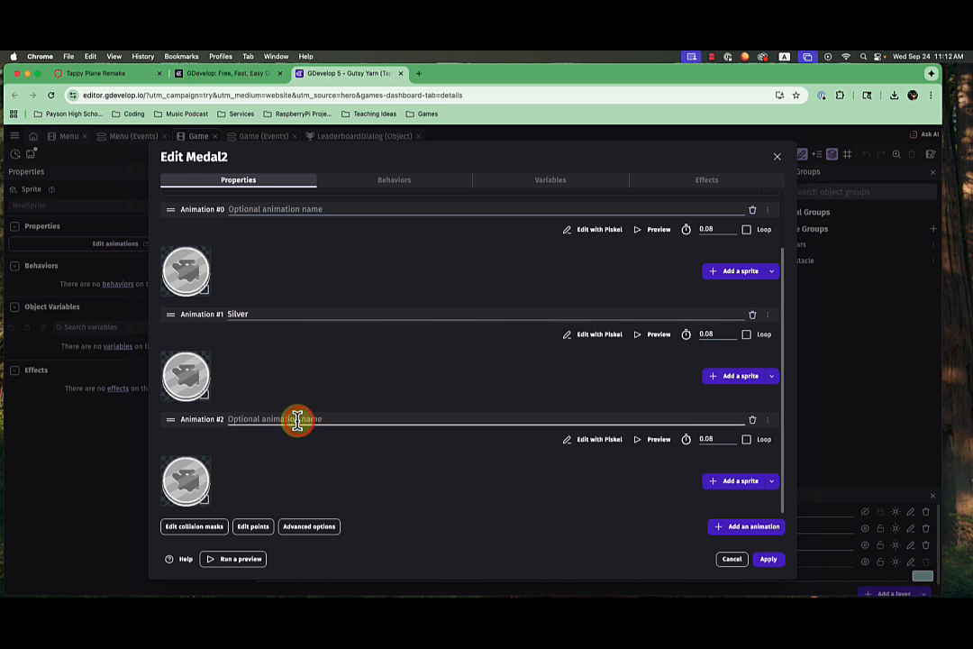
pyautogui.write('Gold')
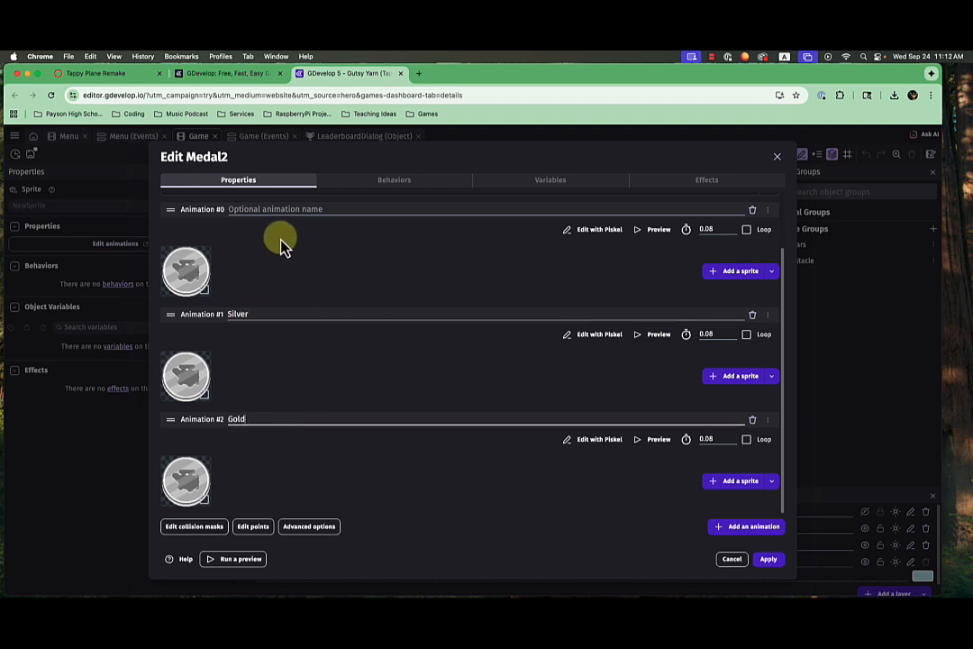
pyautogui.click(272, 209)
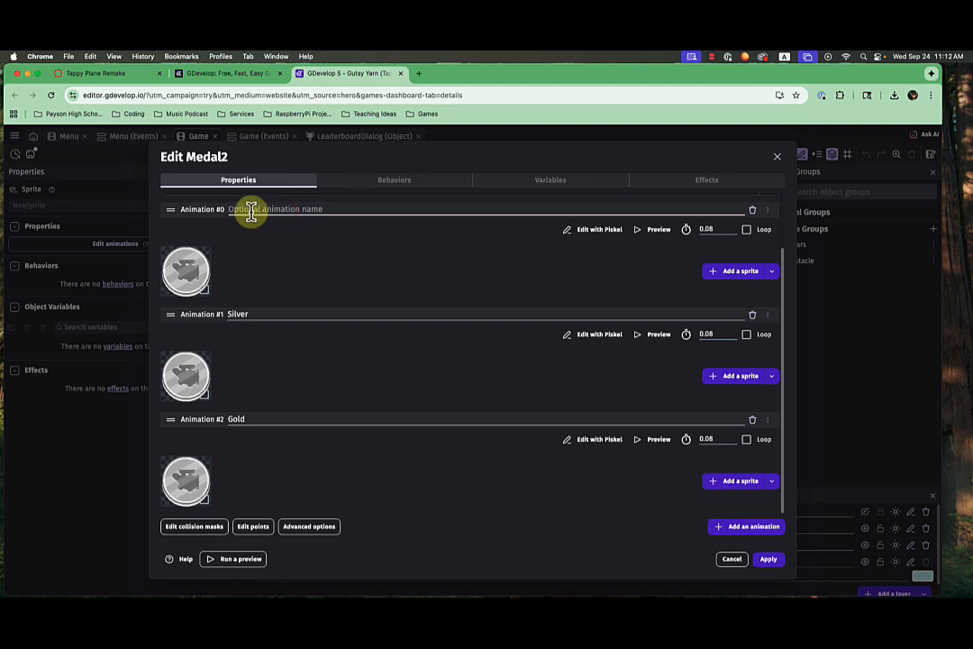
pyautogui.write('Bron')
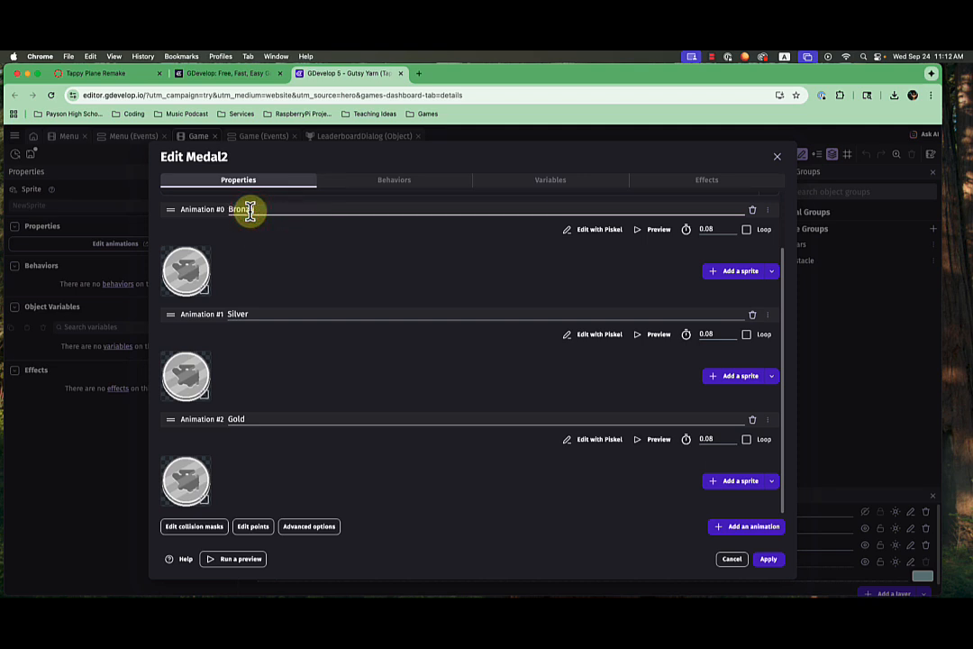
pyautogui.write('ze')
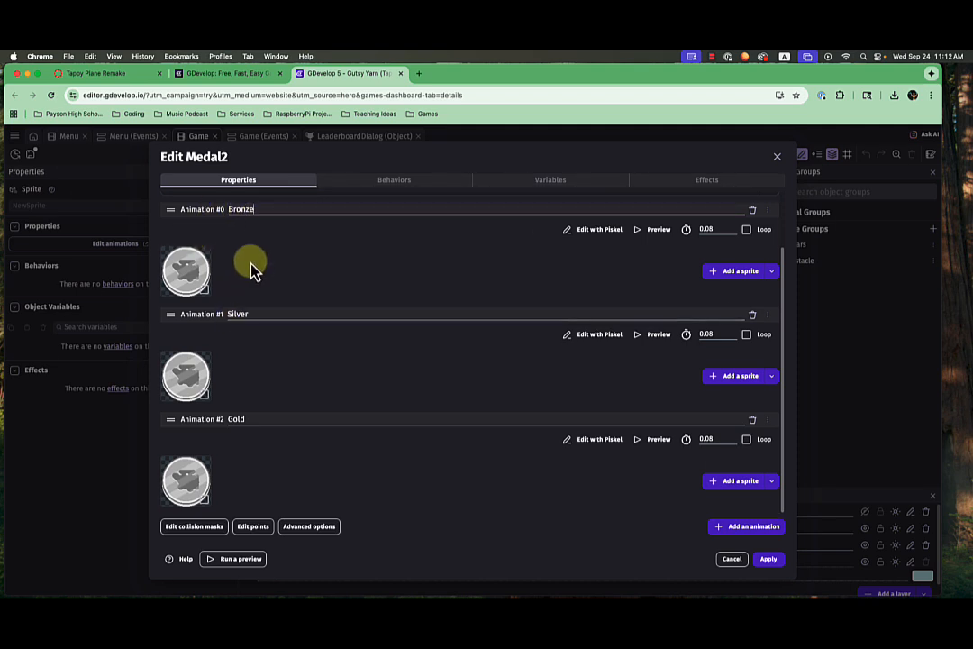
# Edit the Bronze sprite with Piskel, recolour the medal's matching gray stripes red (#ff0909), and save over the original image
pyautogui.scroll(2, 253, 270)
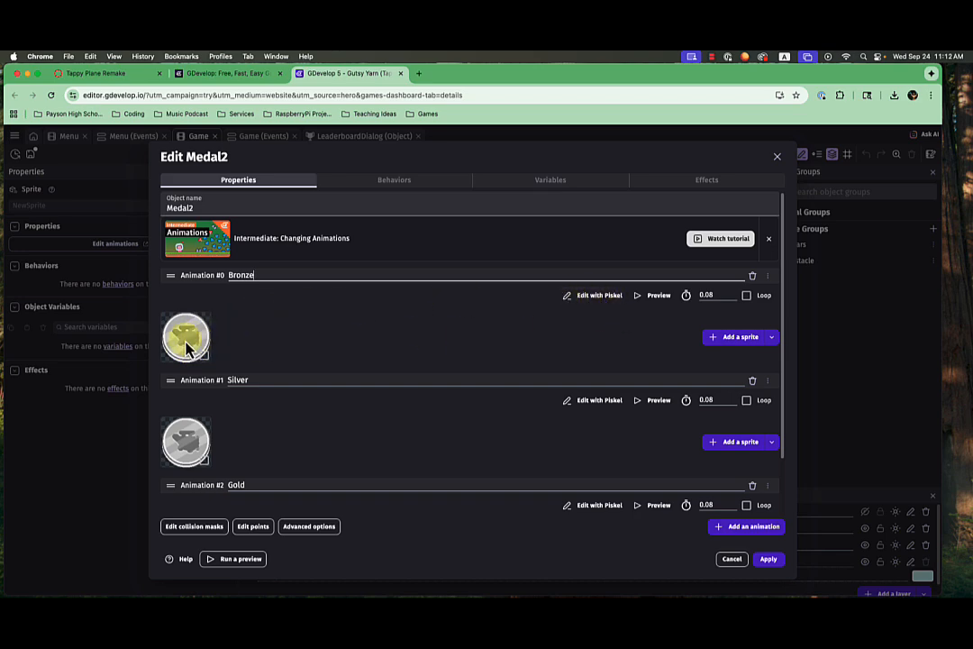
pyautogui.click(599, 298)
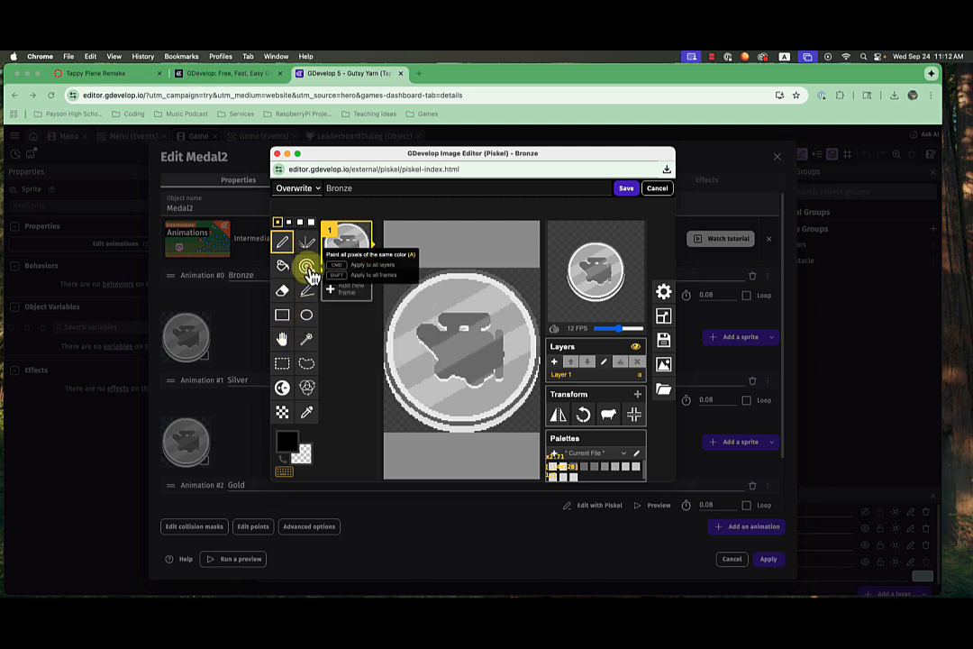
pyautogui.click(308, 267)
pyautogui.click(286, 441)
pyautogui.click(362, 368)
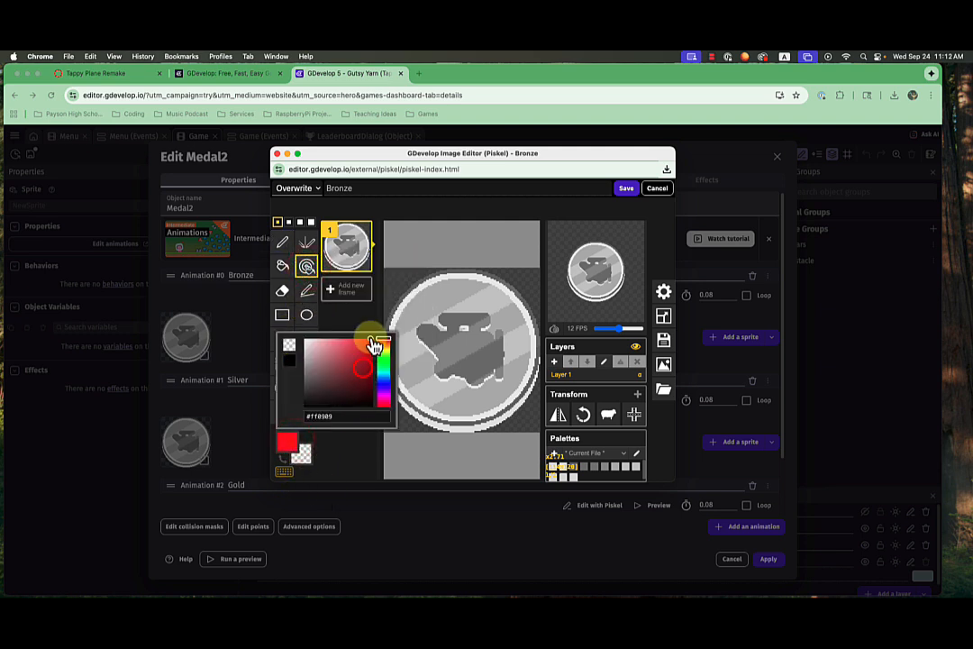
pyautogui.click(468, 300)
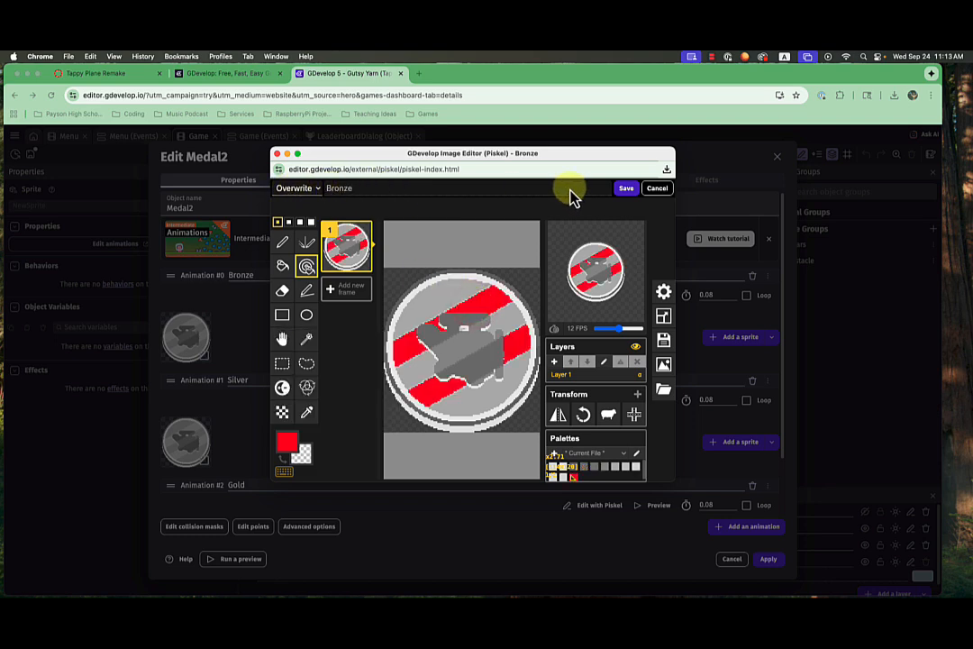
pyautogui.click(629, 191)
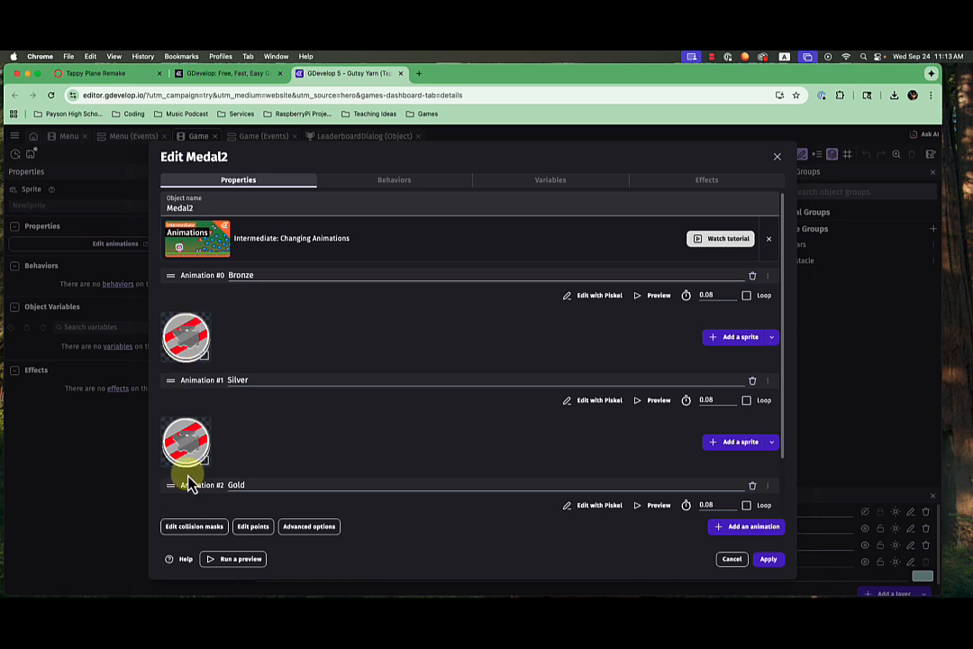
# Check the three medal sprites, reopen the Bronze sprite in Piskel and set it to save as a New image
pyautogui.scroll(-2, 193, 464)
pyautogui.scroll(2, 185, 289)
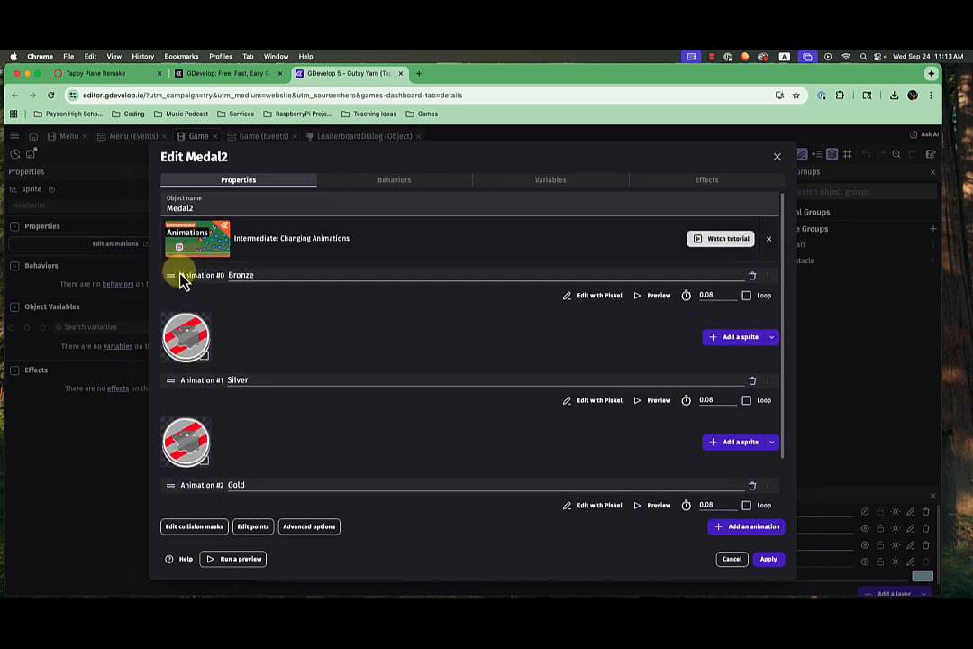
pyautogui.scroll(-2, 180, 414)
pyautogui.scroll(2, 200, 352)
pyautogui.click(596, 296)
pyautogui.click(298, 189)
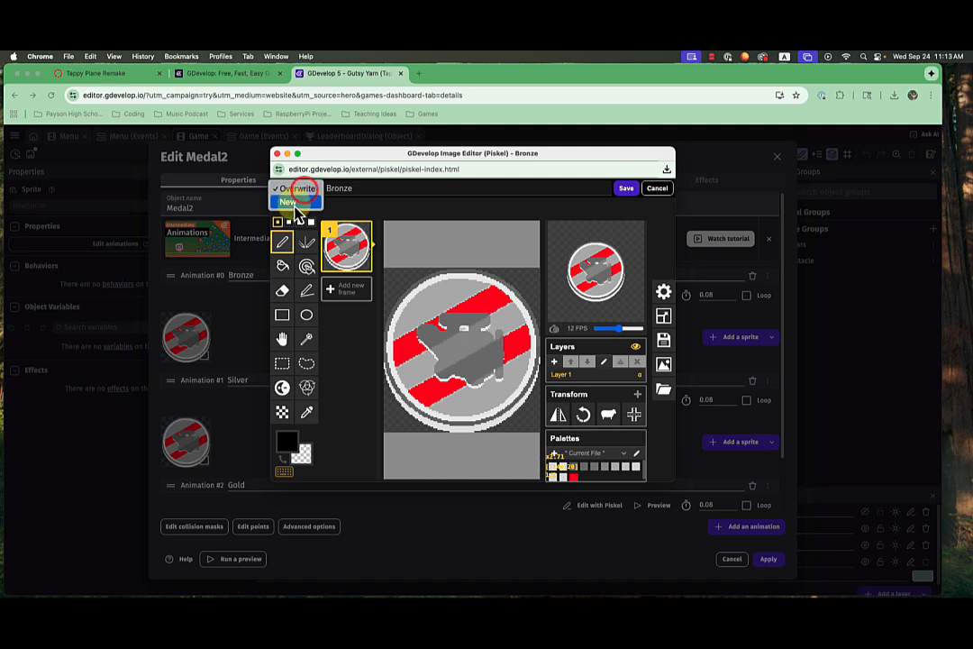
pyautogui.click(295, 201)
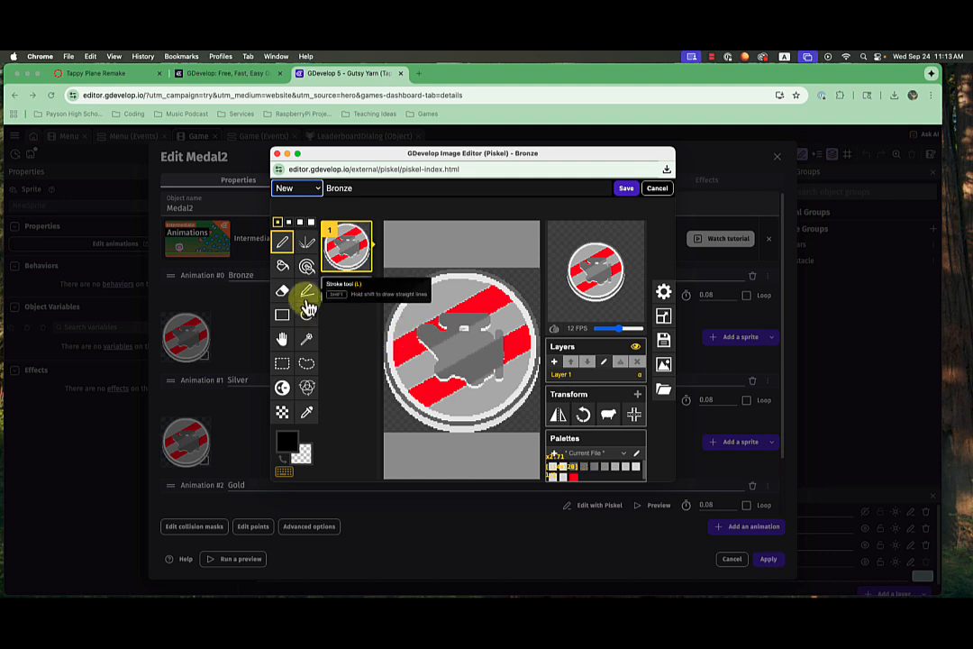
# Recolour all light gray background areas of the Bronze medal bright blue (#3e7bff) using the paint-same-colour tool
pyautogui.click(288, 444)
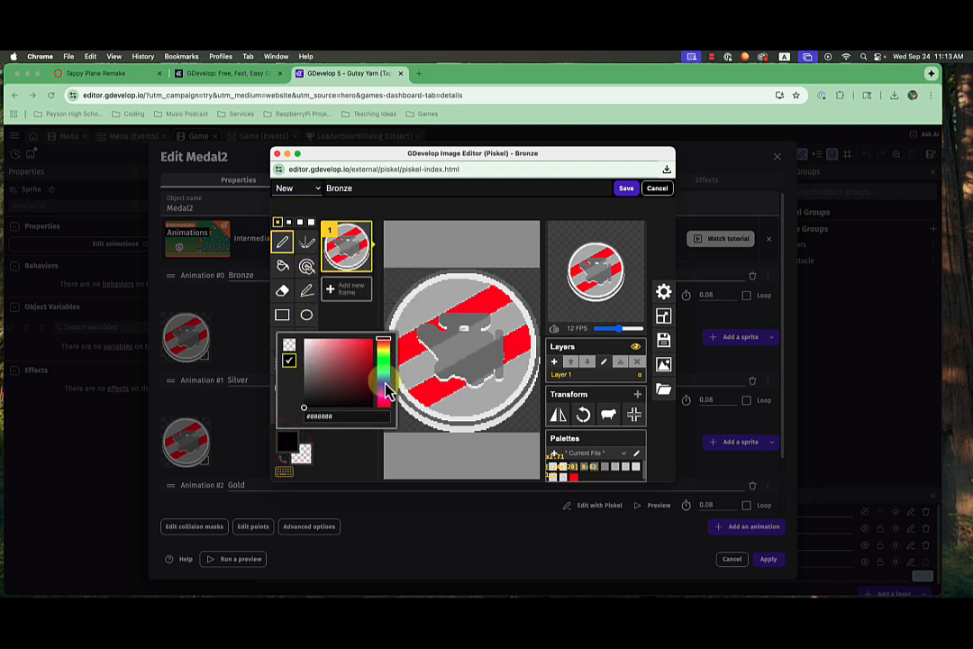
pyautogui.click(385, 381)
pyautogui.click(360, 364)
pyautogui.moveTo(355, 361); pyautogui.dragTo(356, 338)
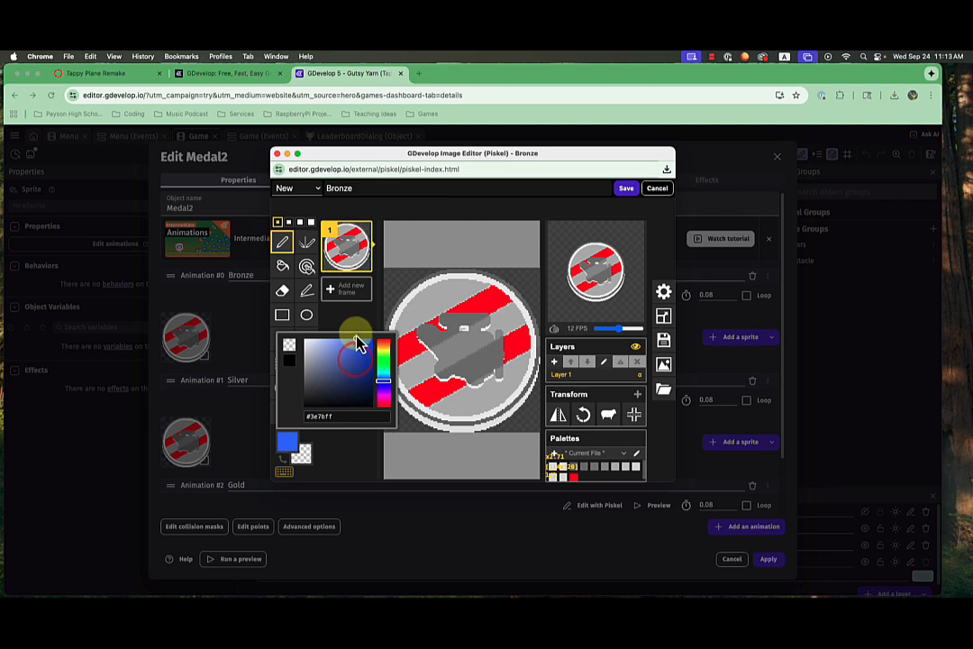
pyautogui.click(306, 267)
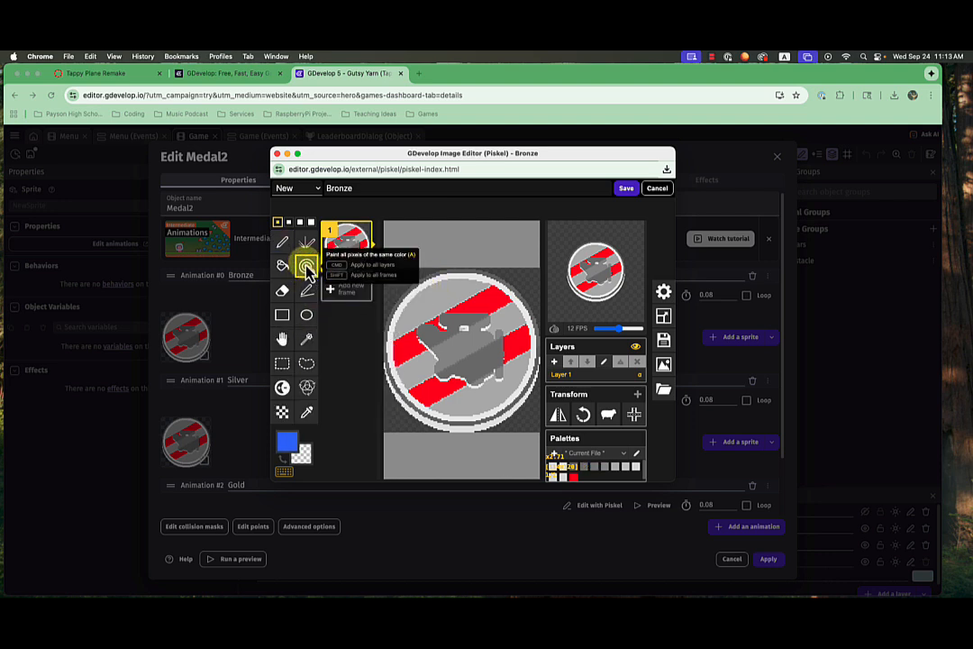
pyautogui.click(433, 287)
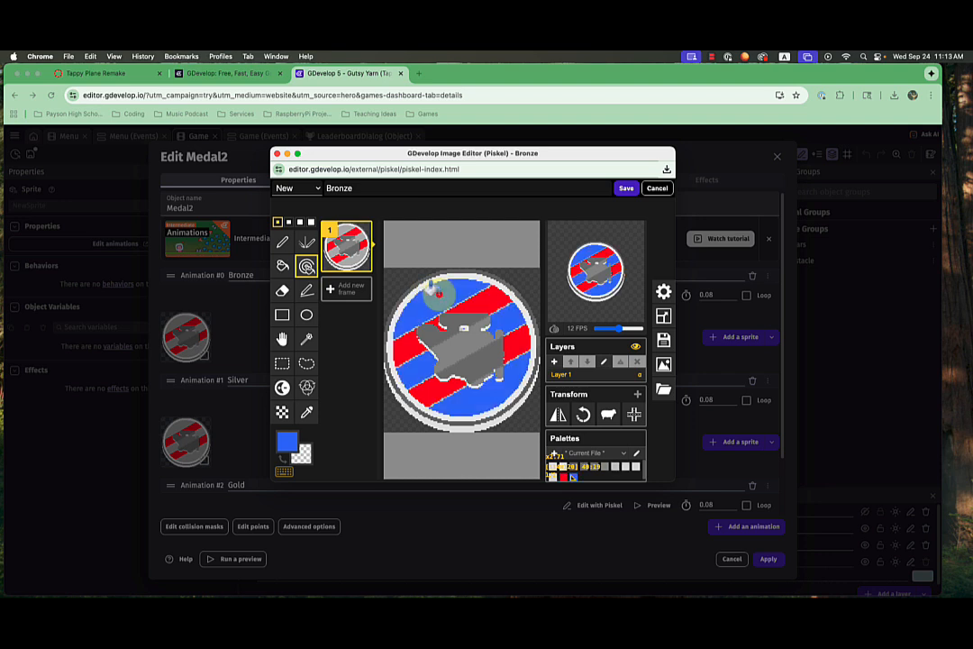
# Recolour the red stripes of the Bronze medal dark blue (#1d47a0)
pyautogui.click(289, 447)
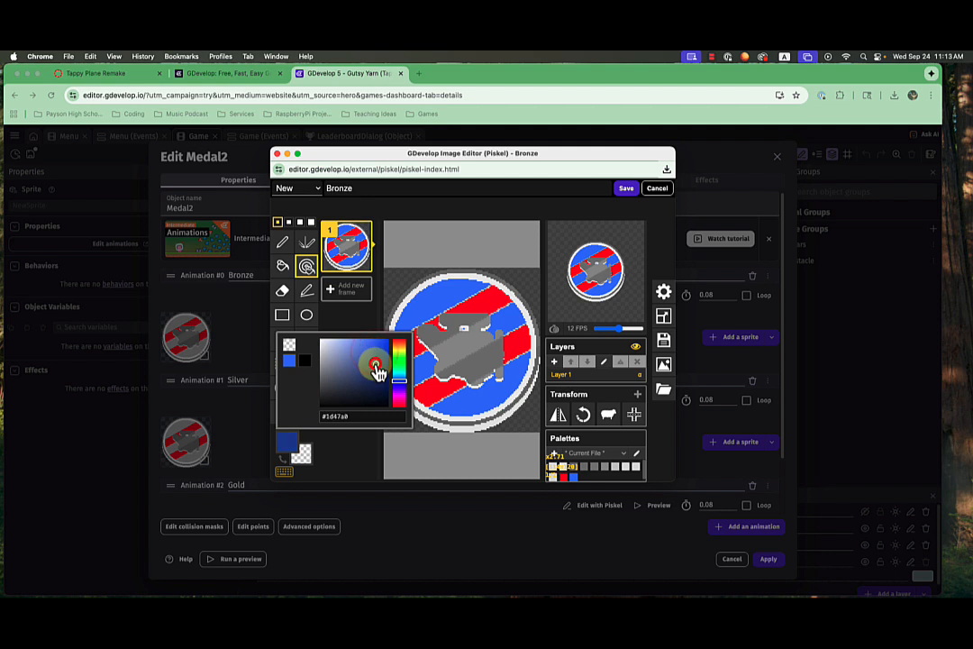
pyautogui.click(376, 363)
pyautogui.click(437, 290)
# Recolour the plane's two gray shades on the Bronze medal in medium blues, starting with #476bb9, and save it as a new image
pyautogui.click(286, 439)
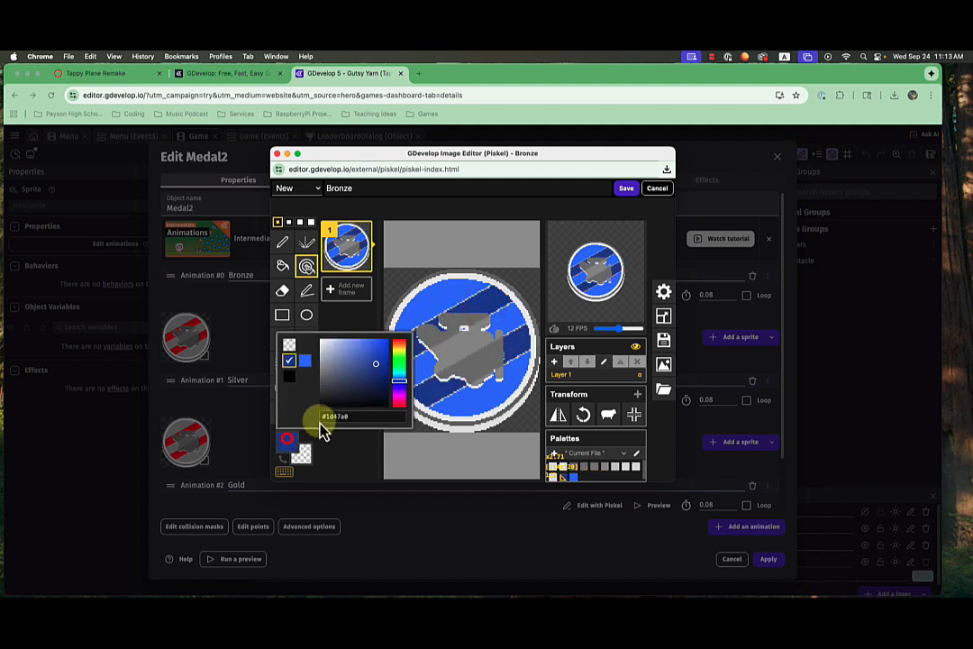
pyautogui.click(363, 358)
pyautogui.click(451, 322)
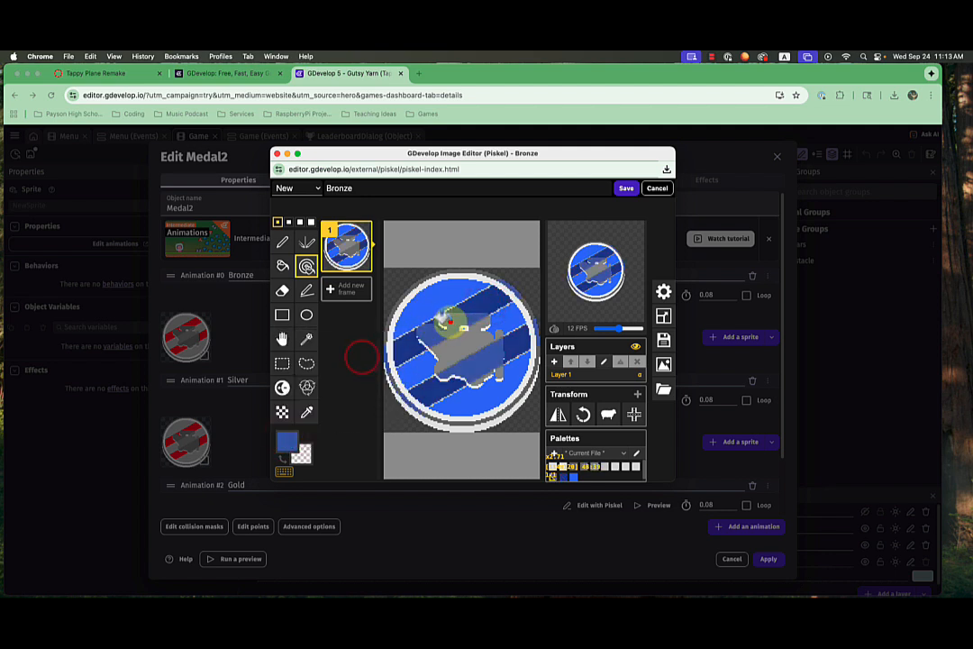
pyautogui.click(287, 438)
pyautogui.click(288, 439)
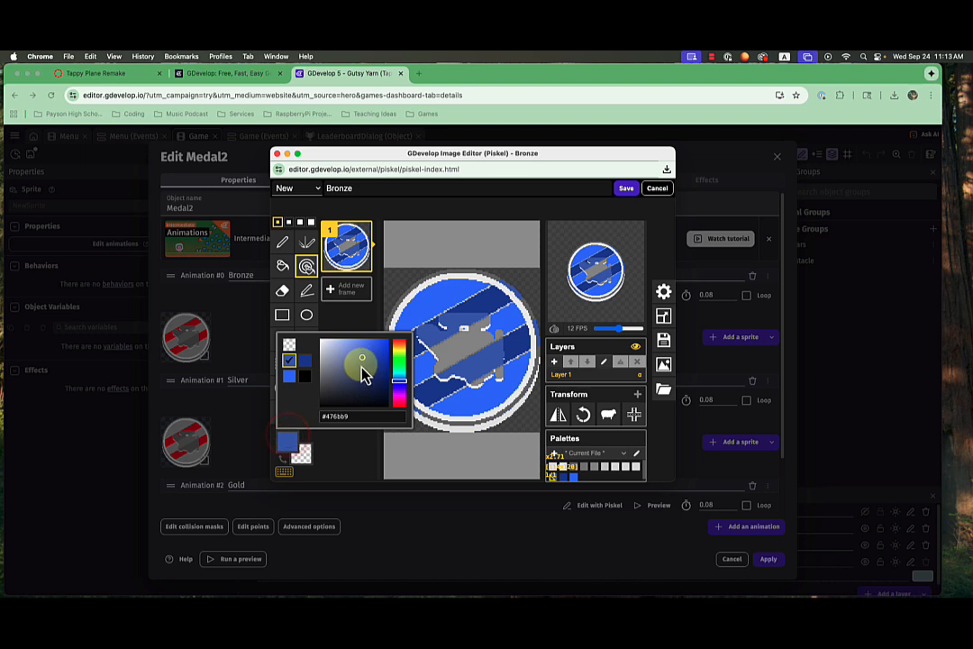
pyautogui.click(460, 345)
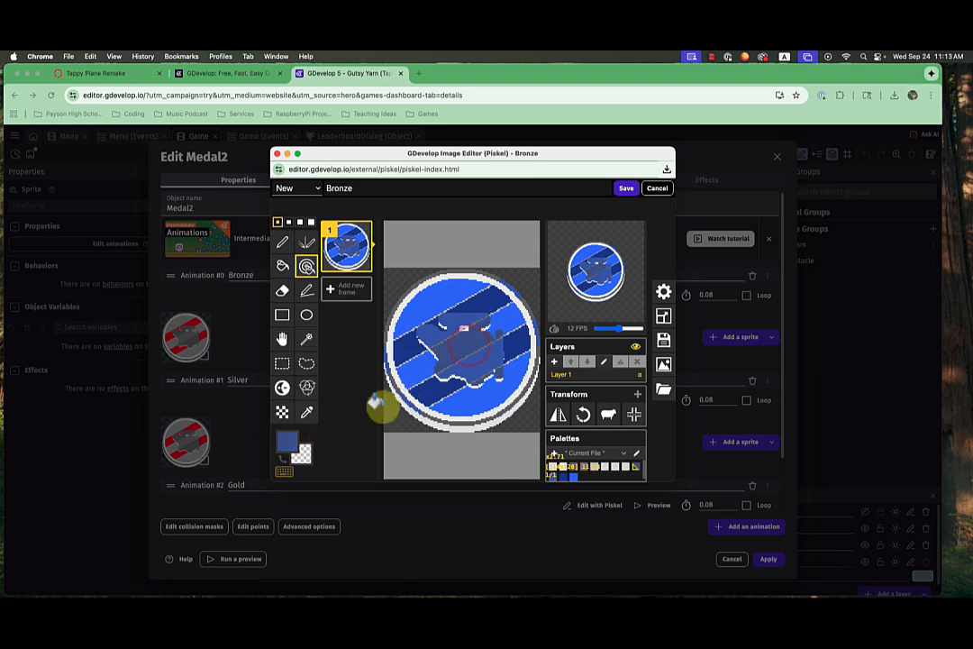
pyautogui.scroll(1, 420, 354)
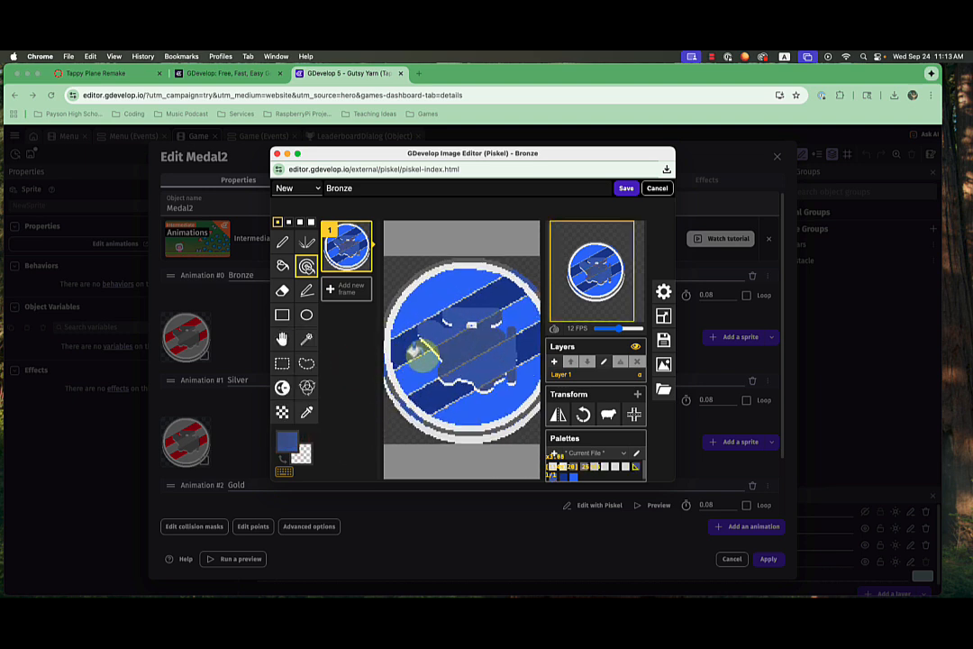
pyautogui.scroll(-2, 424, 353)
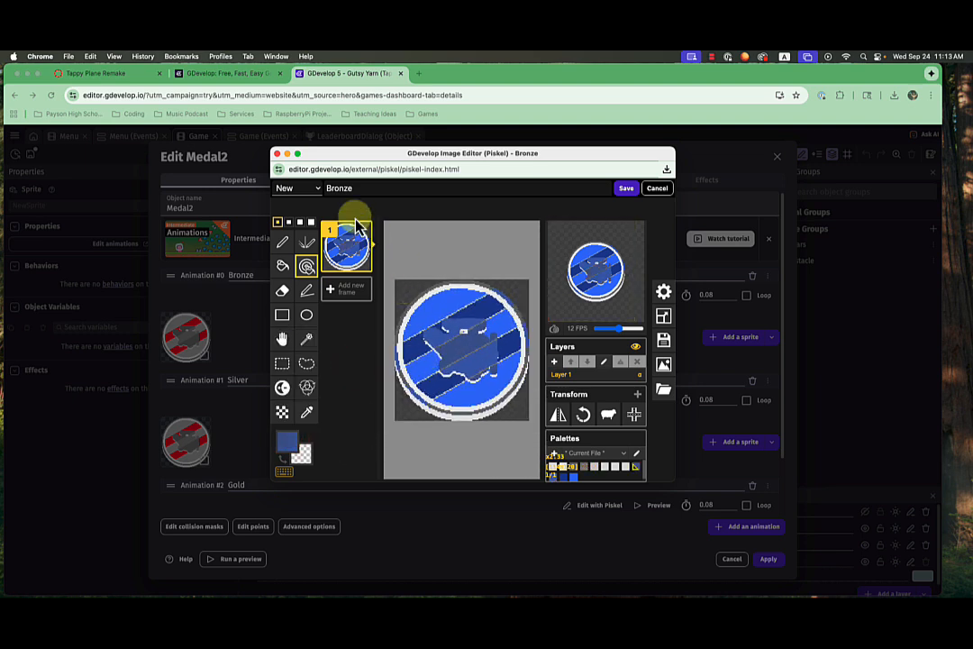
pyautogui.click(628, 191)
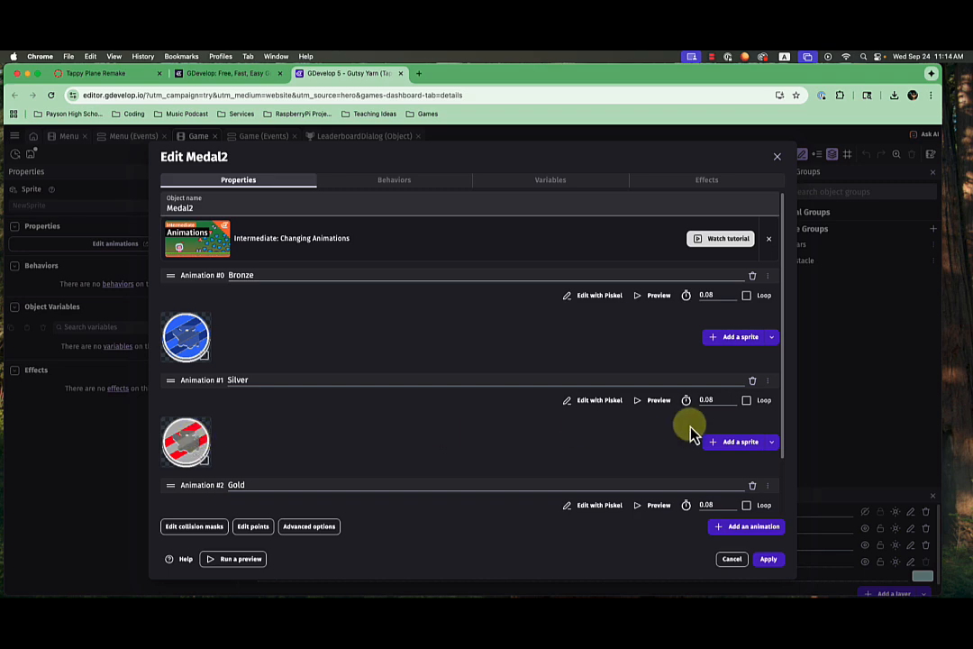
# Open the Silver sprite in Piskel, sample a gray from the medal, lighten it and repaint all the red stripes with it
pyautogui.click(599, 400)
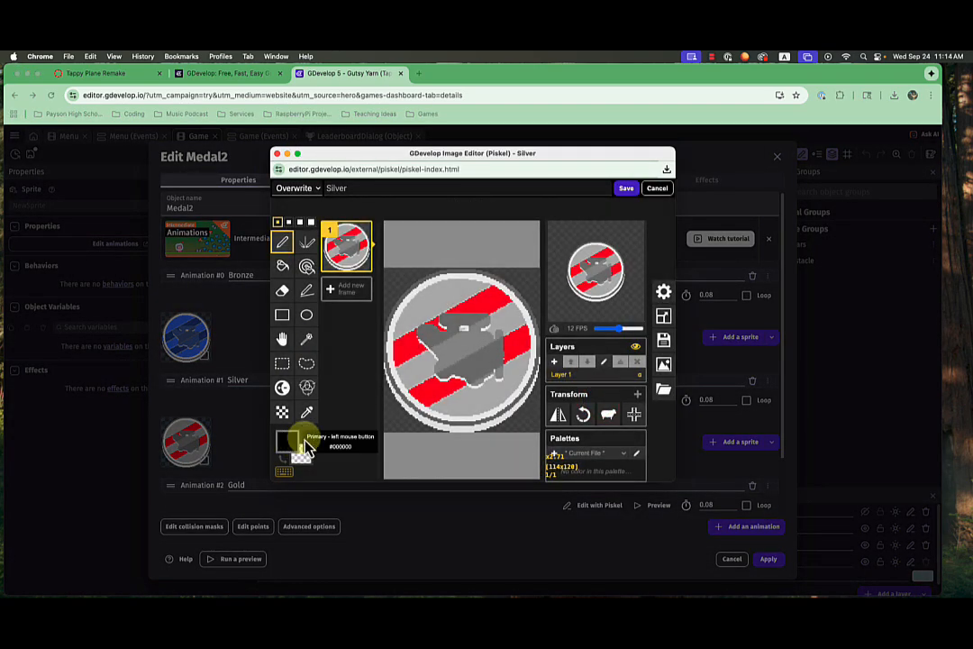
pyautogui.click(307, 412)
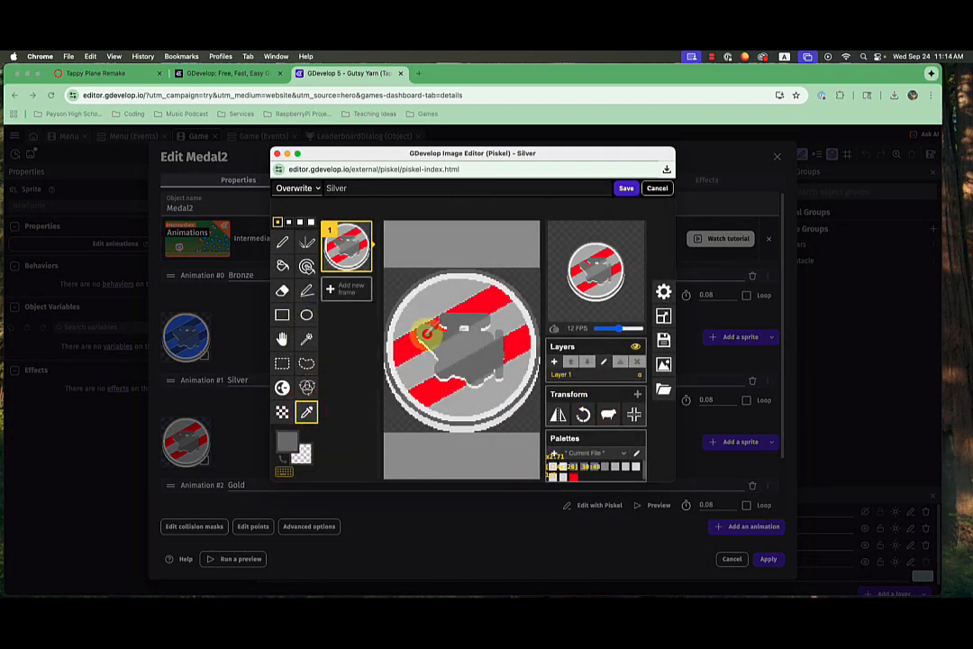
pyautogui.click(287, 440)
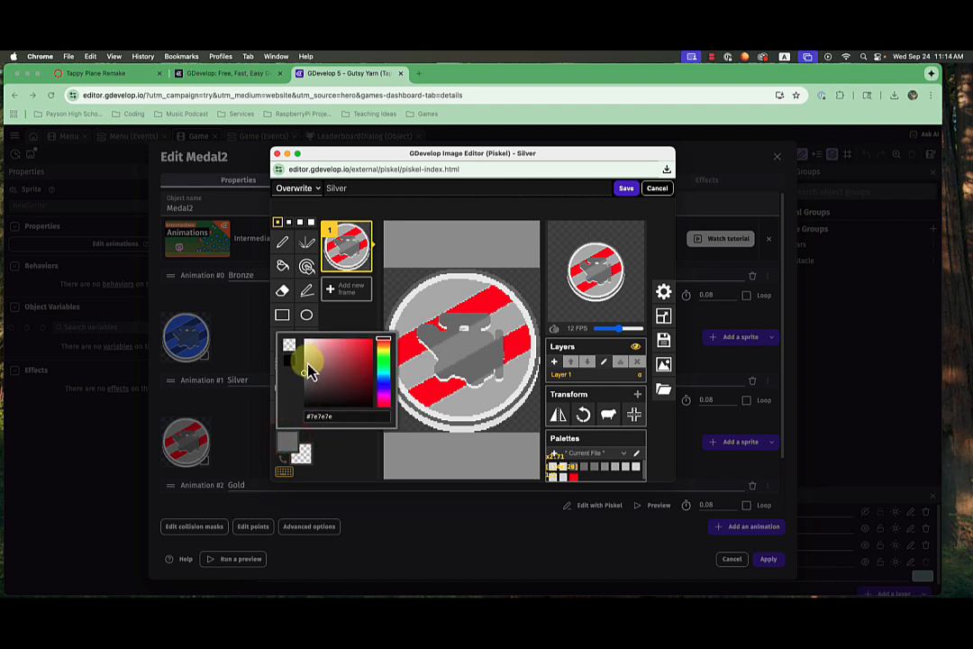
pyautogui.click(306, 266)
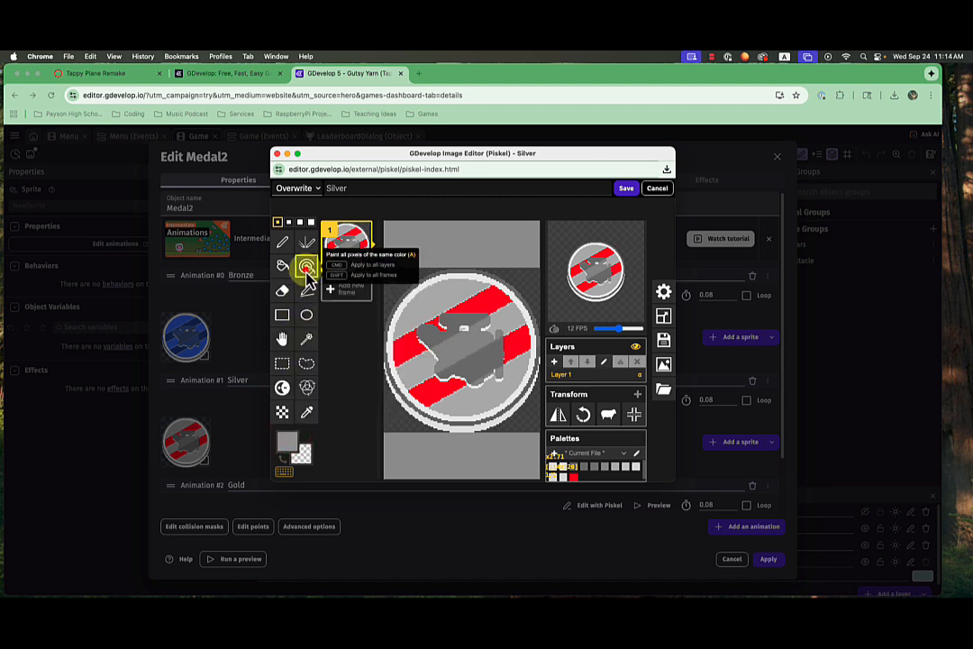
pyautogui.click(402, 344)
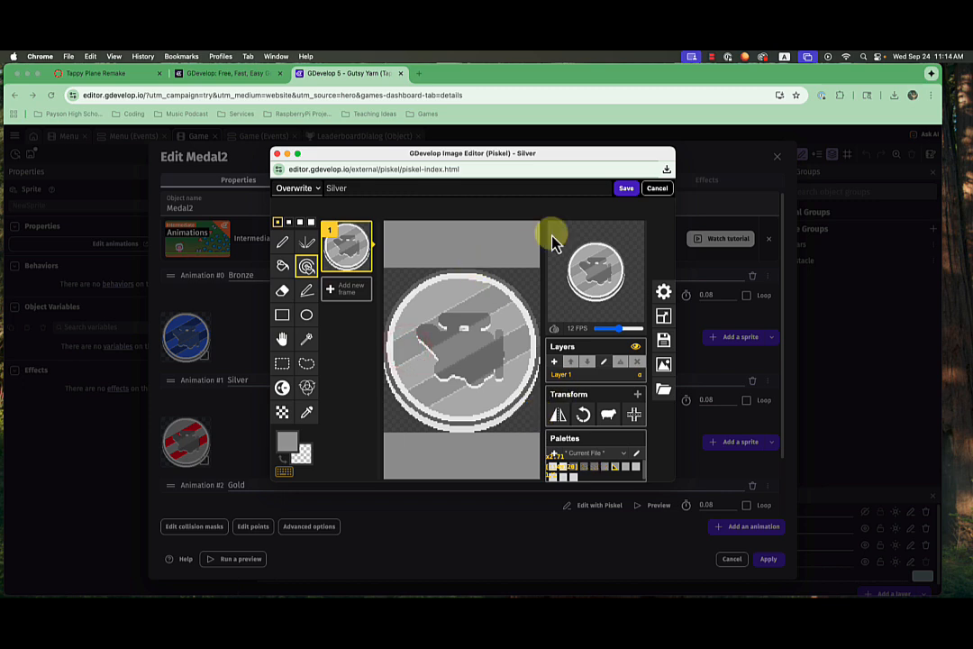
# Switch the Silver medal from Overwrite to New and save it as a separate image
pyautogui.click(296, 188)
pyautogui.click(294, 169)
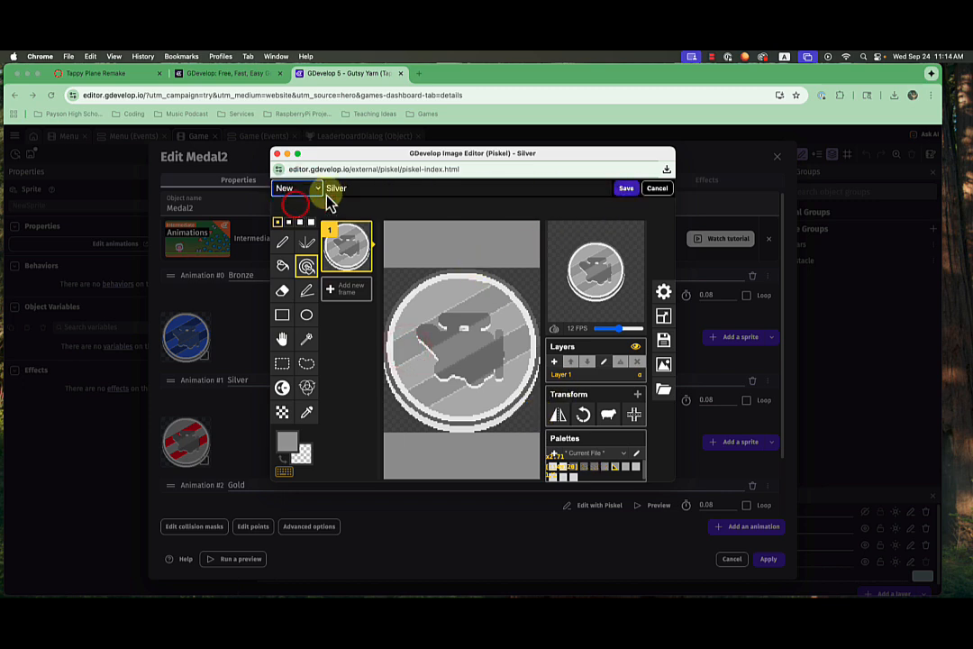
pyautogui.click(630, 192)
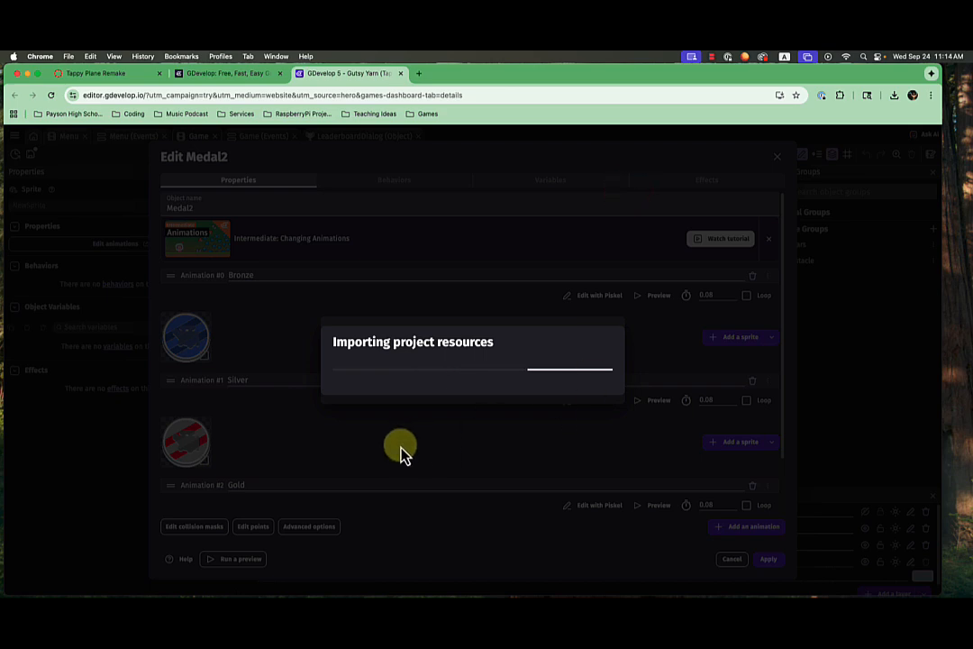
# Open the Gold animation's sprite in Piskel and set it to save as a new image instead of overwriting
pyautogui.scroll(-2, 316, 460)
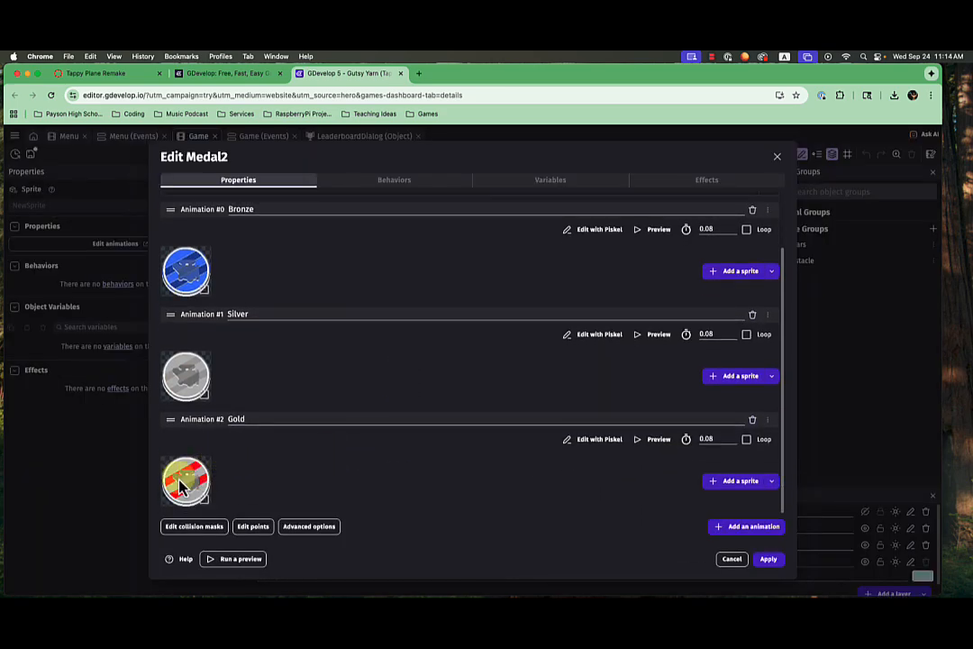
pyautogui.click(598, 440)
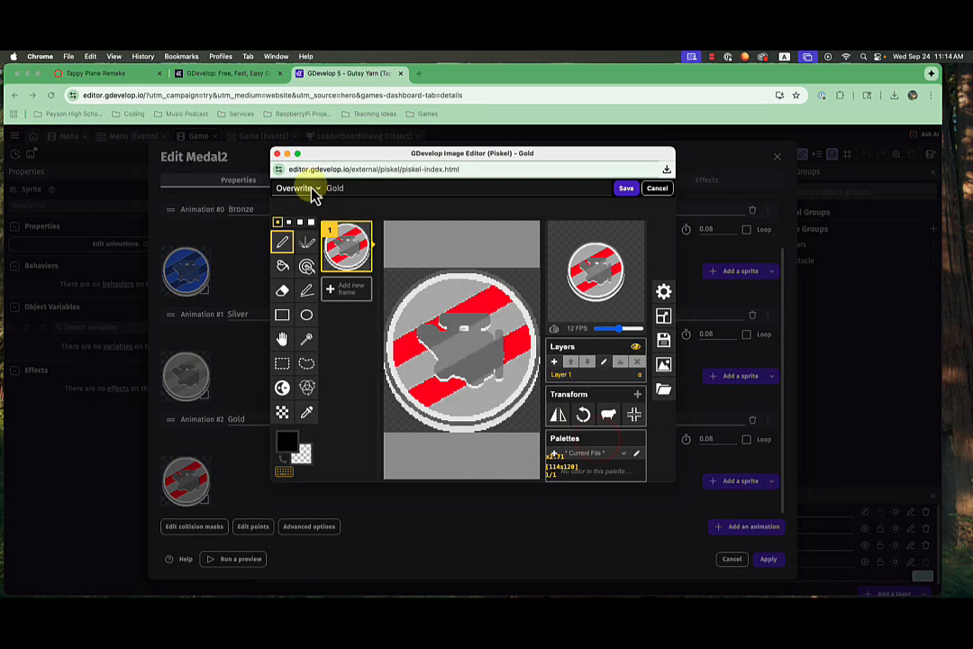
pyautogui.click(293, 188)
pyautogui.click(288, 203)
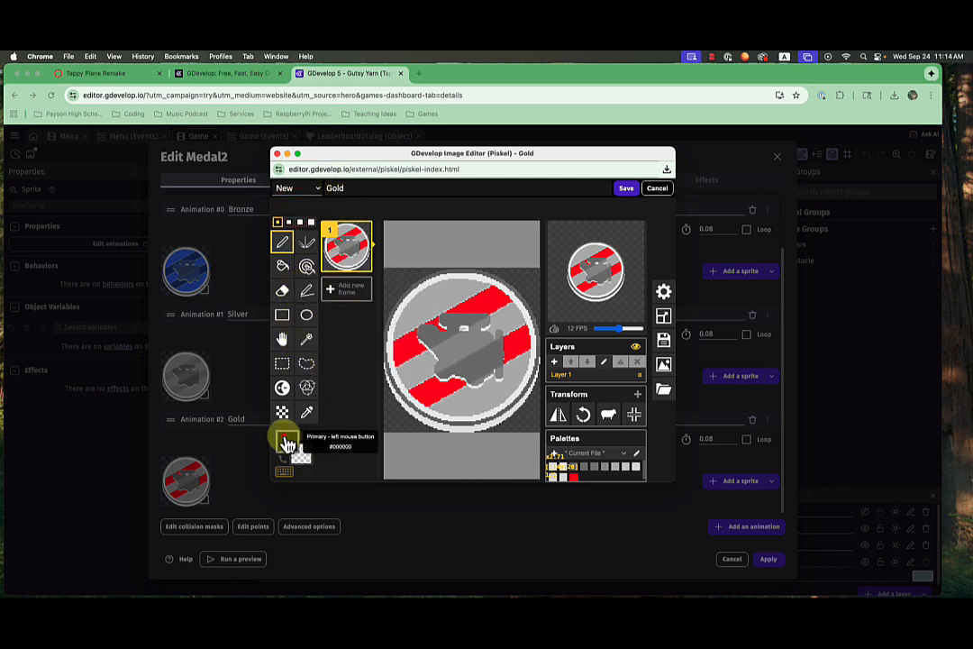
# Recolour all the red stripes of the Gold medal orange
pyautogui.click(286, 439)
pyautogui.click(386, 359)
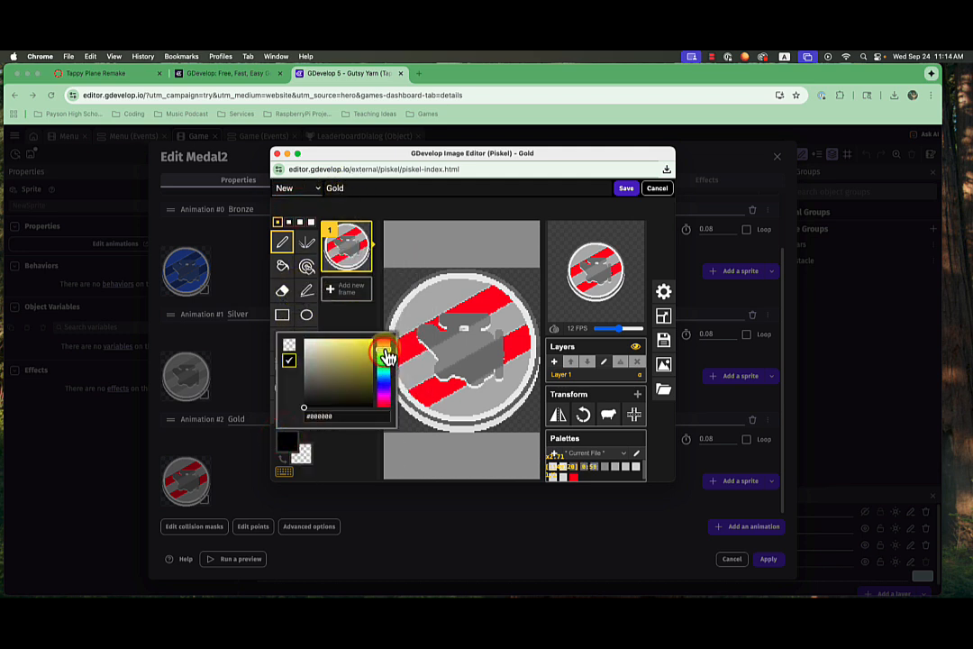
pyautogui.moveTo(382, 349); pyautogui.dragTo(382, 344)
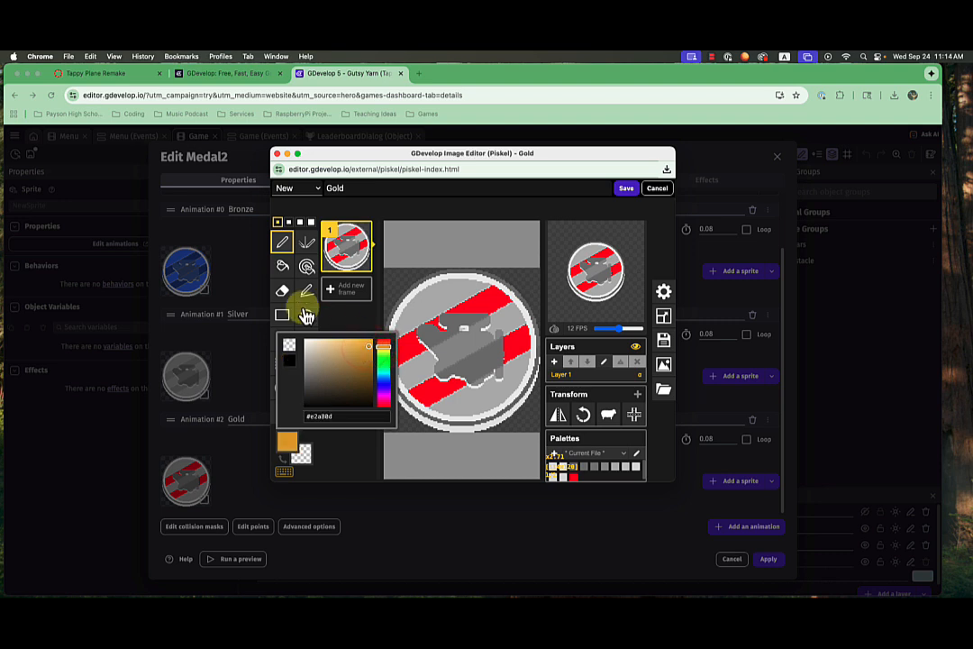
pyautogui.click(307, 266)
pyautogui.click(484, 305)
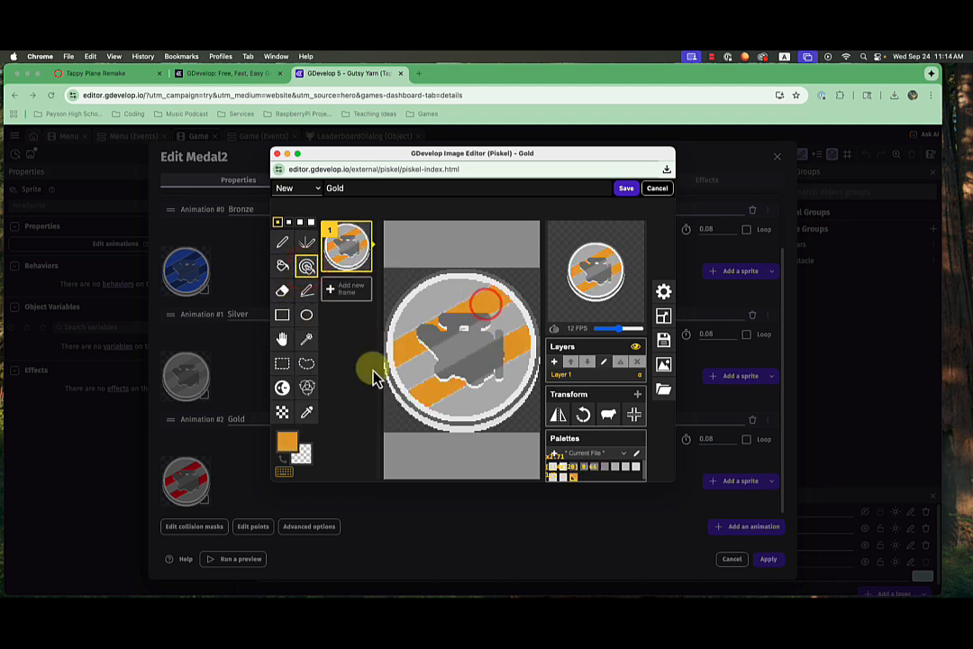
# Recolour the gray background areas of the Gold medal light orange (#f7c747)
pyautogui.click(286, 441)
pyautogui.click(369, 342)
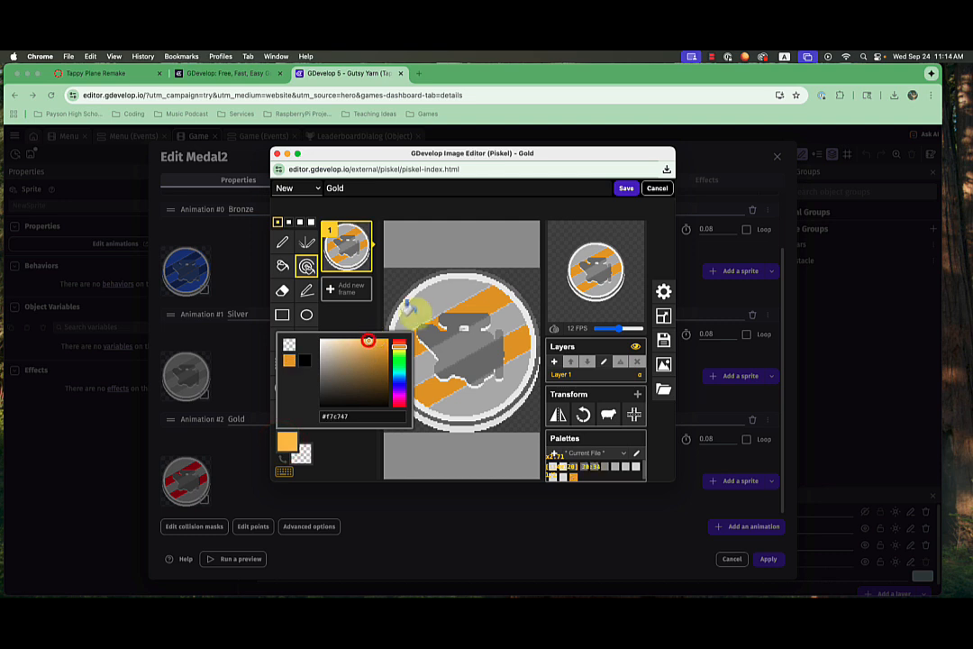
pyautogui.click(428, 309)
# Recolour the plane's two gray shades on the Gold medal in darker oranges and save it as a new image
pyautogui.click(287, 440)
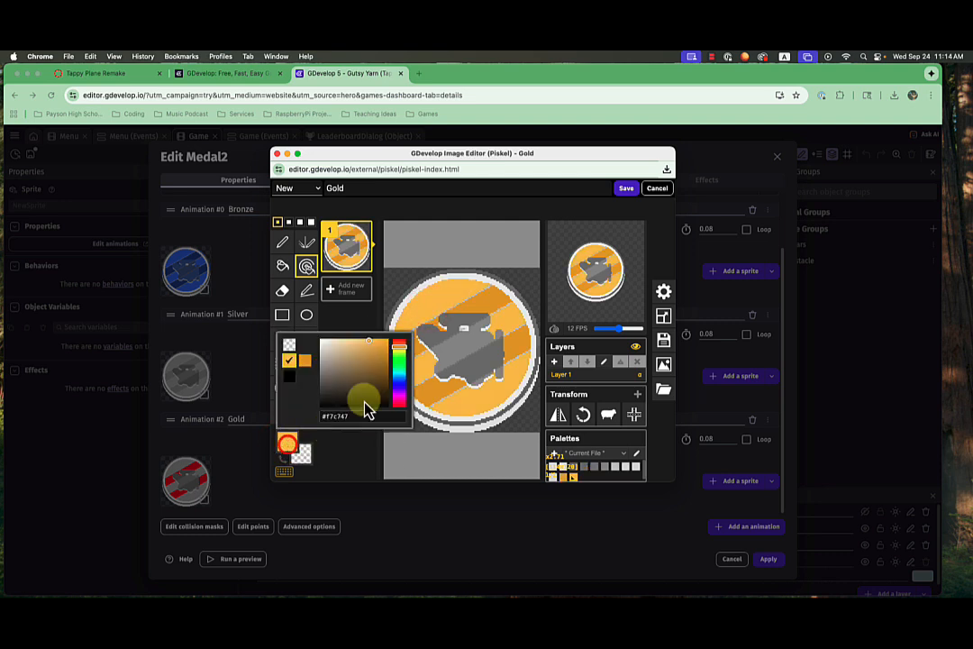
pyautogui.click(382, 361)
pyautogui.click(433, 334)
pyautogui.click(285, 441)
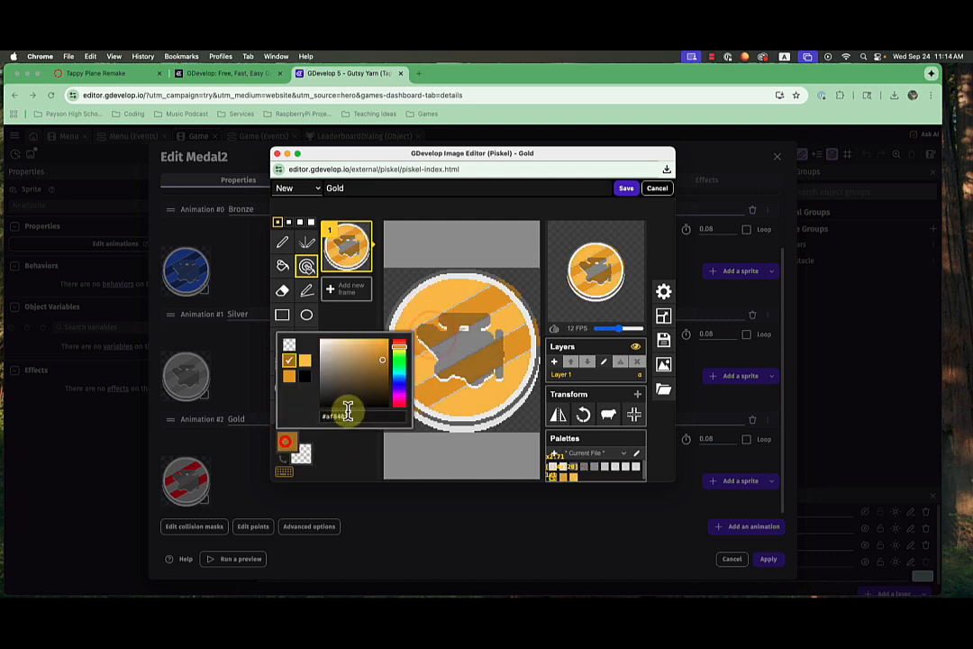
pyautogui.click(381, 350)
pyautogui.click(460, 350)
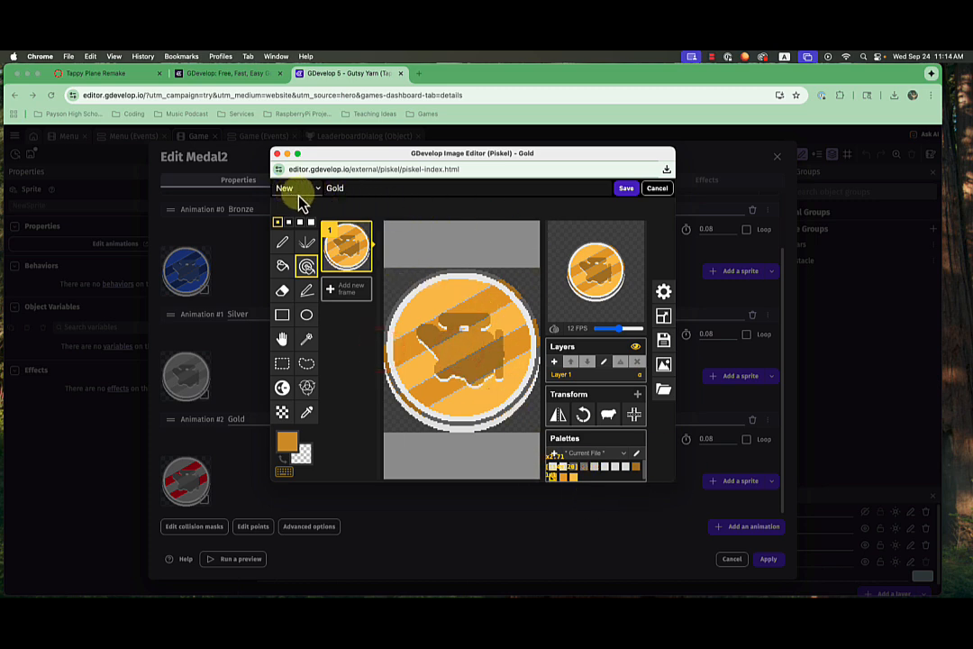
pyautogui.click(625, 189)
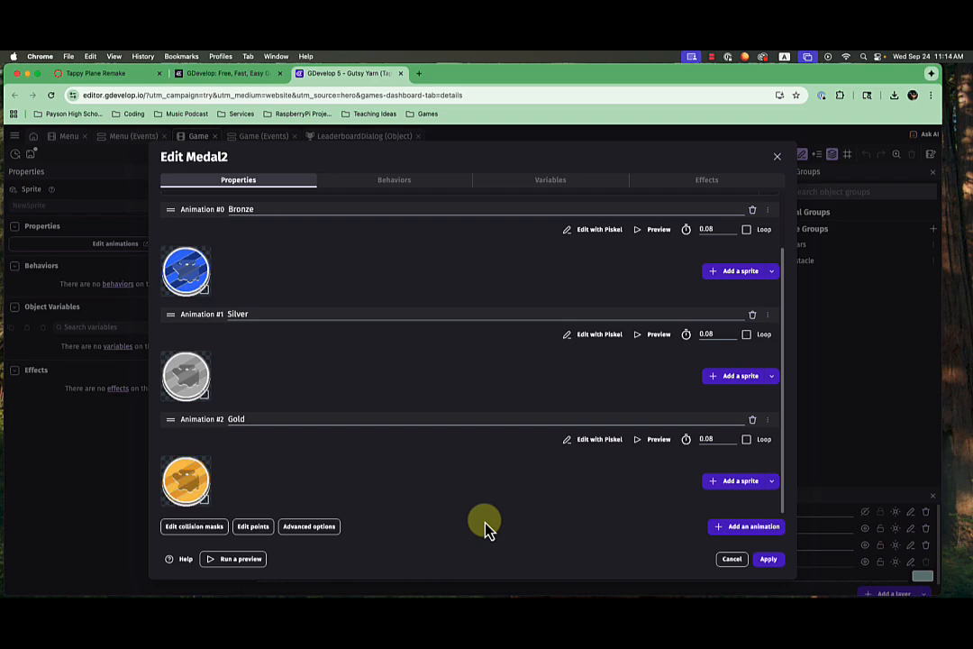
pyautogui.scroll(3, 245, 251)
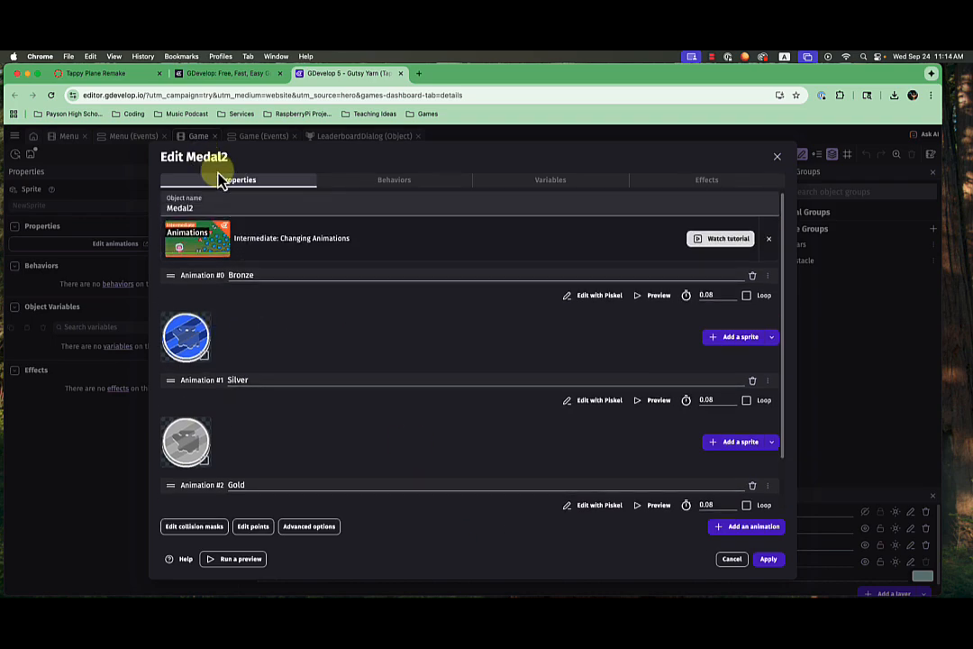
pyautogui.scroll(-3, 225, 304)
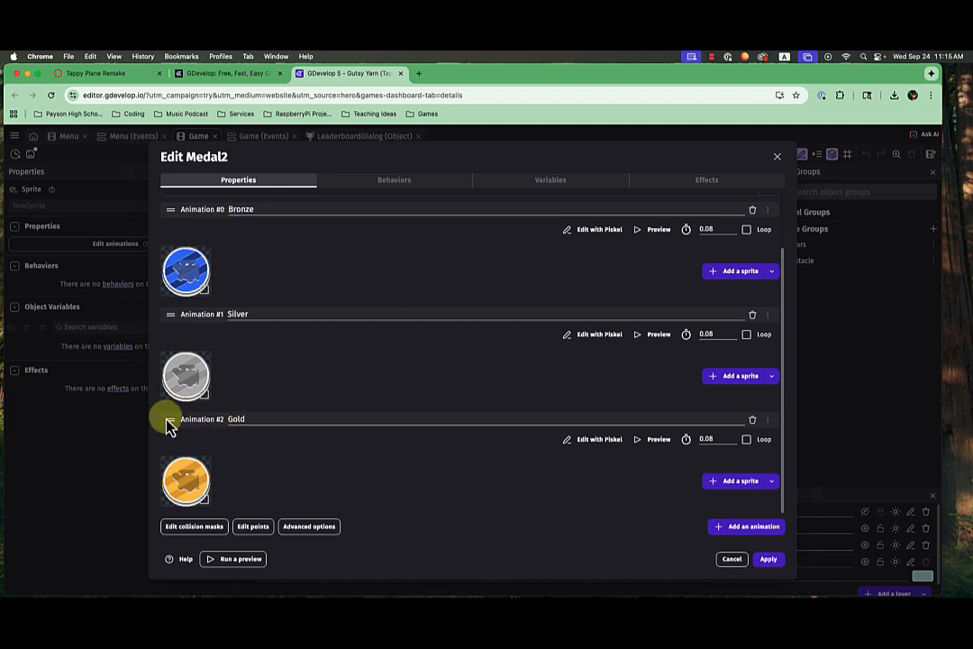
pyautogui.moveTo(171, 421); pyautogui.dragTo(178, 326)
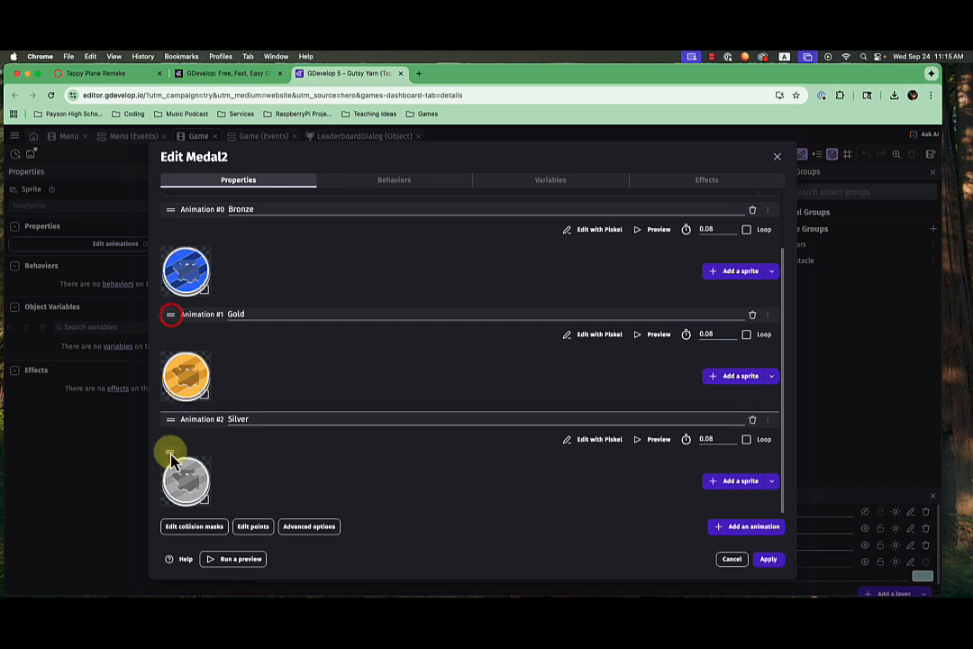
pyautogui.moveTo(174, 427); pyautogui.dragTo(239, 317)
# Apply the edits to the Medal2 object with its Bronze, Silver and Gold animations
pyautogui.click(769, 560)
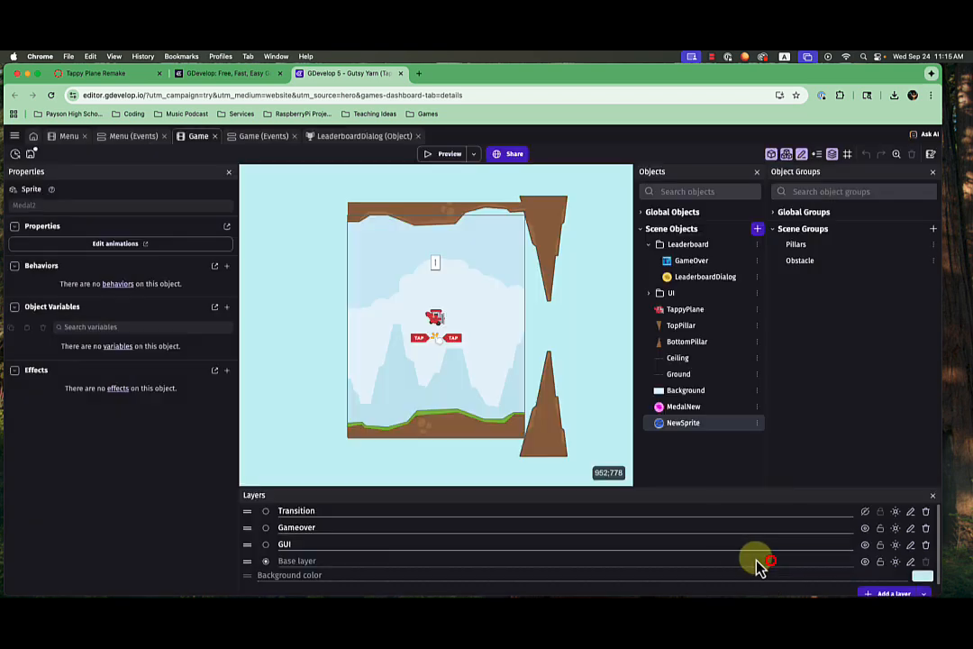